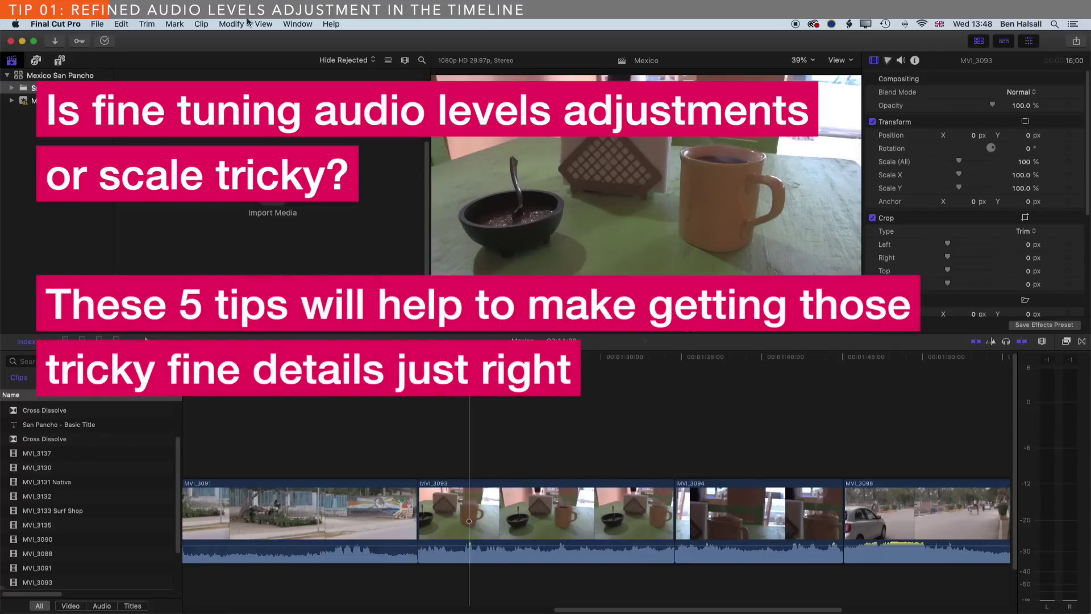
- Apply the Window > Workspaces > Default layout so the timeline spans the full width
{"action": "left_click", "coordinate": [297, 24]}
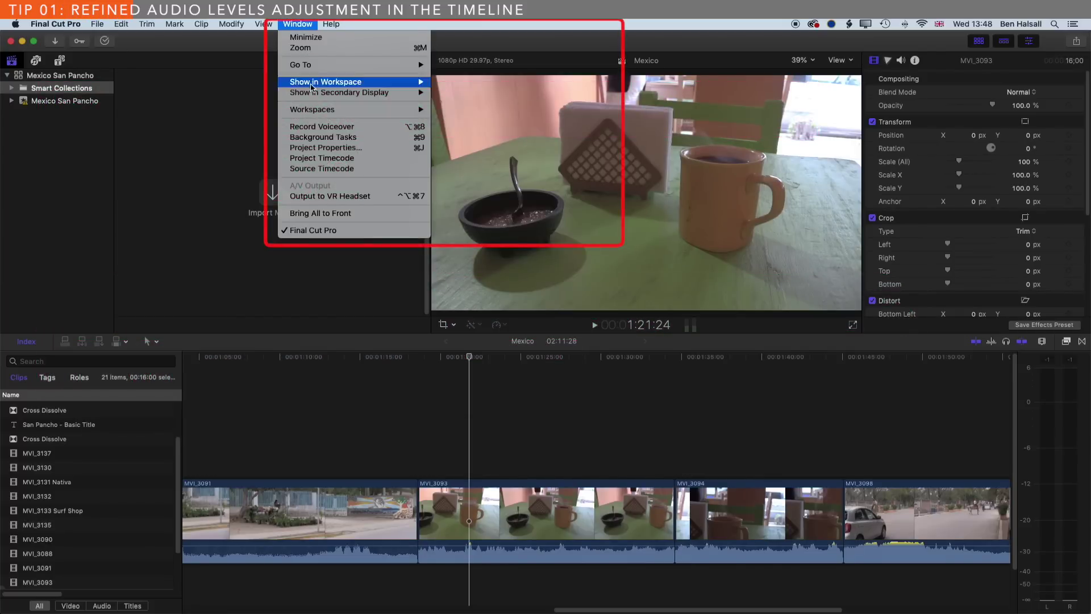
{"action": "mouse_move", "coordinate": [324, 109]}
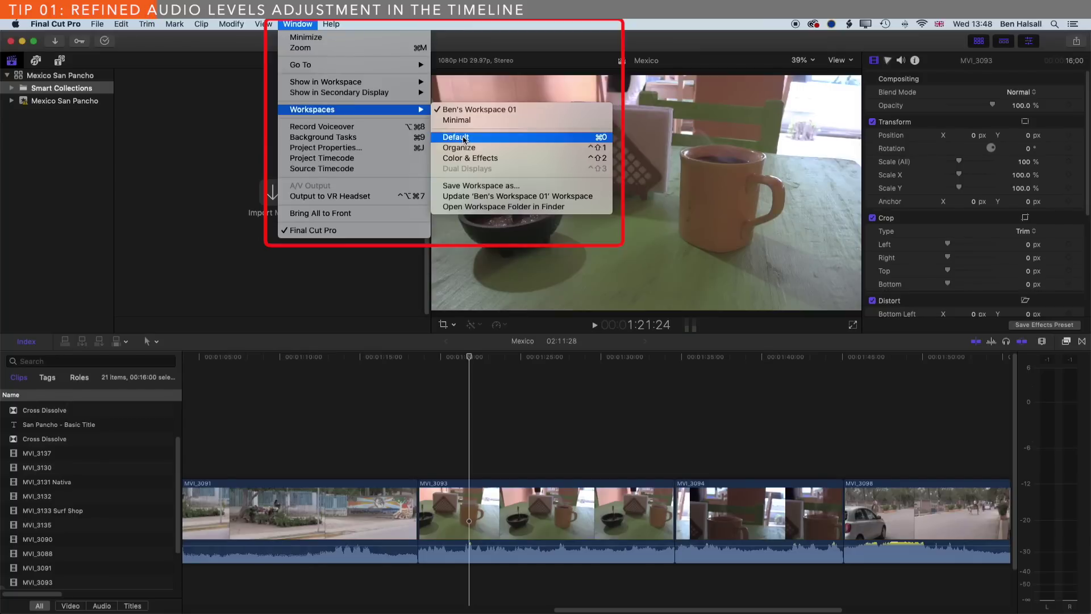
{"action": "left_click", "coordinate": [552, 138]}
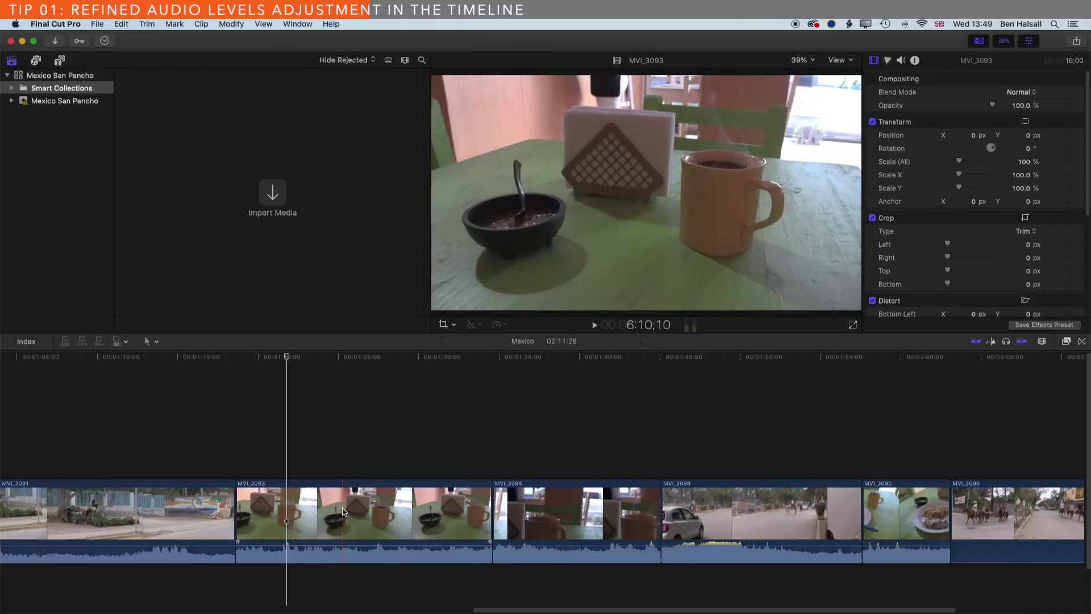
- Increase the clip height in the timeline's Clip Appearance settings so waveforms show larger
{"action": "left_click", "coordinate": [1042, 343]}
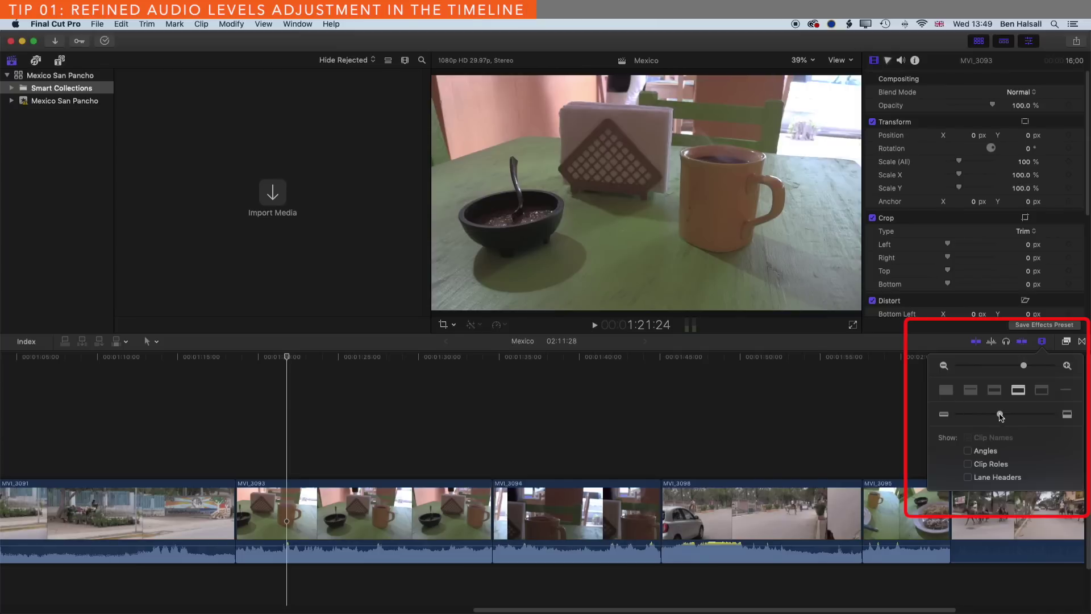
{"action": "left_click_drag", "start_coordinate": [1000, 417], "coordinate": [1030, 417]}
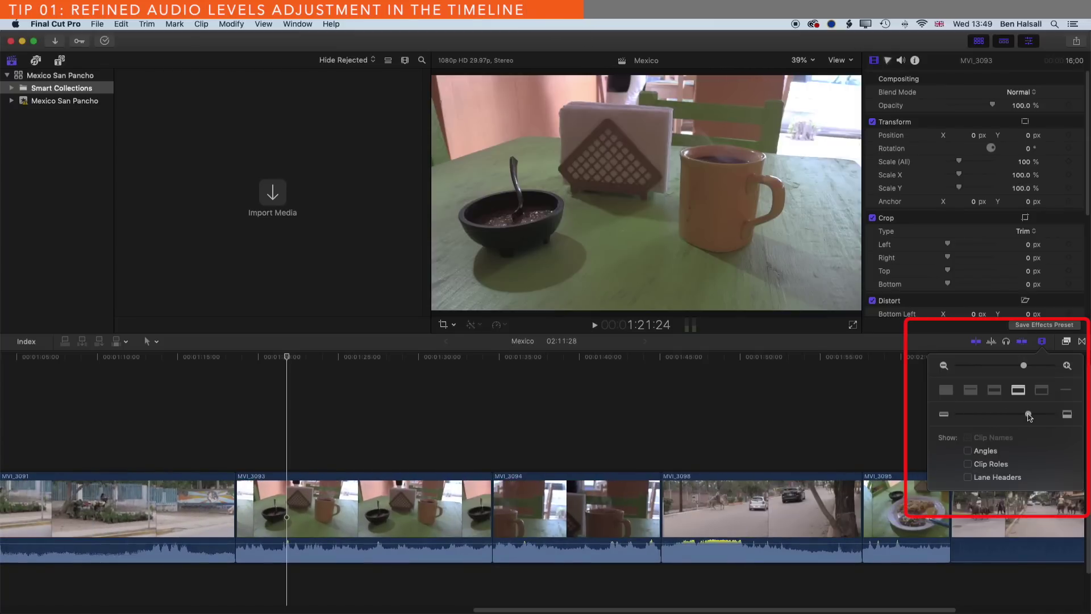
{"action": "left_click", "coordinate": [287, 360]}
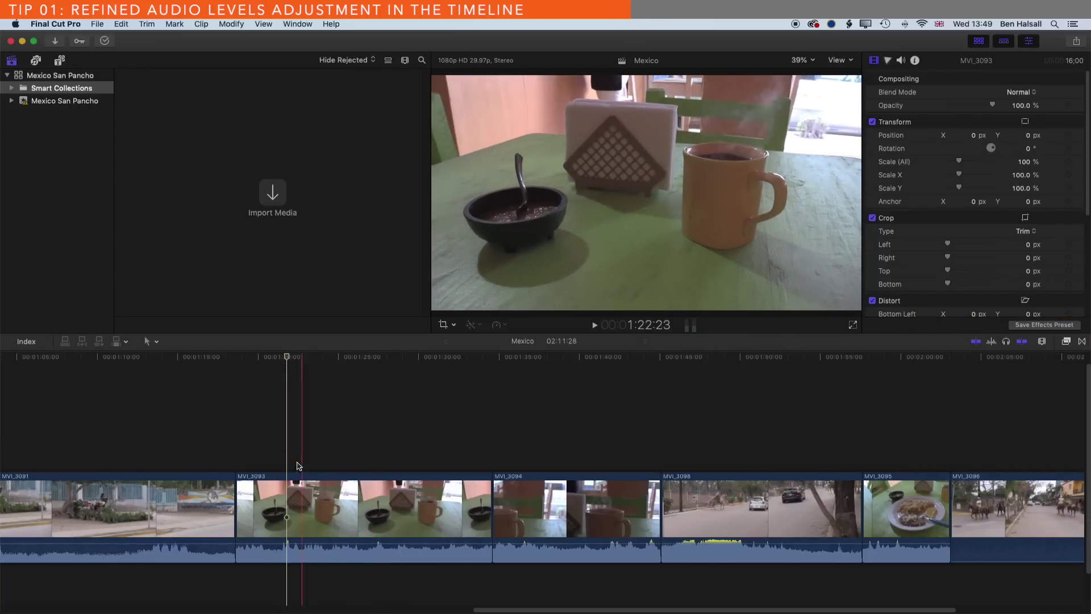
{"action": "mouse_move", "coordinate": [316, 544]}
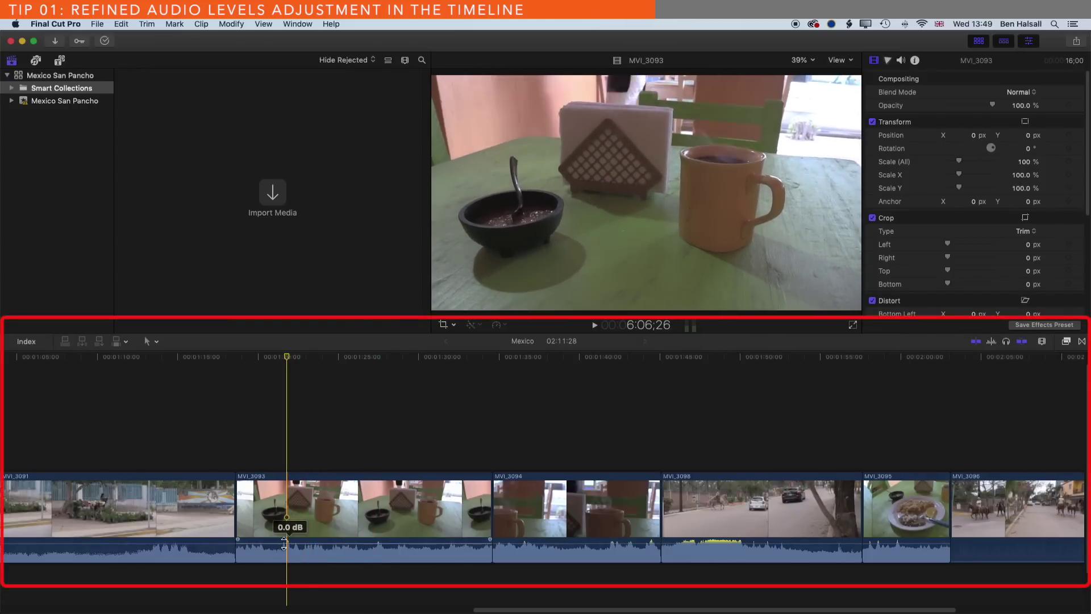
- Fine-adjust MVI_3093's volume line from 0.0 dB down to -7.0 dB
{"action": "left_click", "coordinate": [331, 544]}
{"action": "left_click_drag", "start_coordinate": [331, 544], "coordinate": [331, 545]}
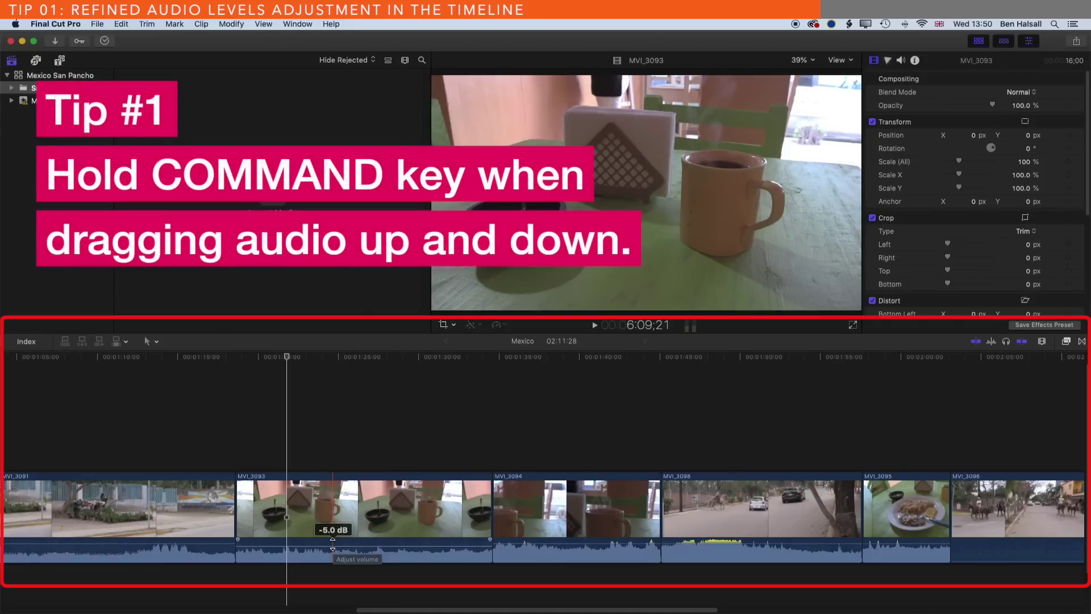
{"action": "left_click_drag", "start_coordinate": [332, 545], "coordinate": [295, 573]}
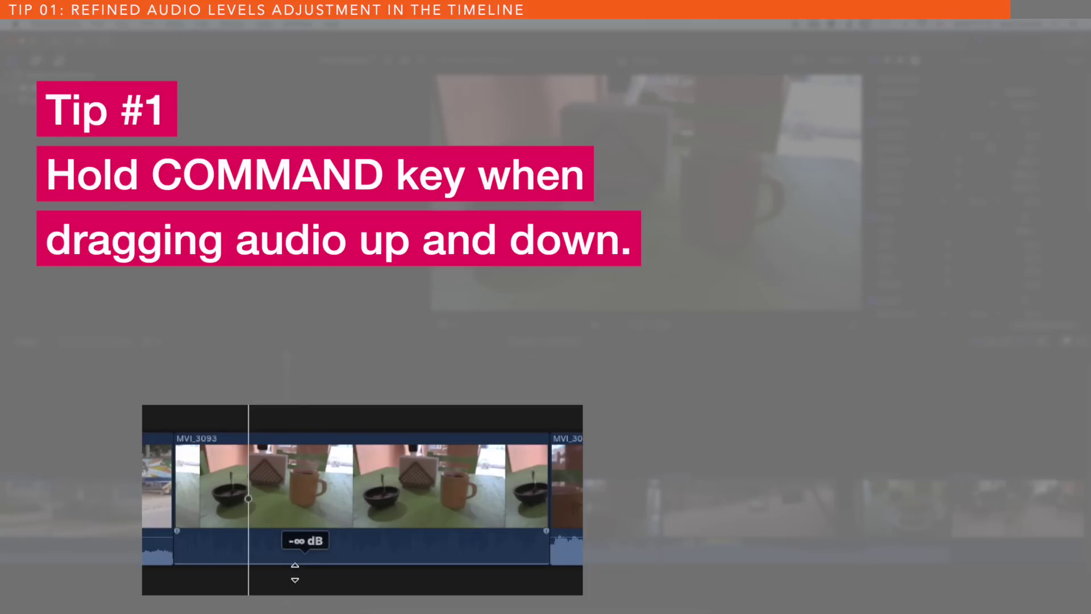
{"action": "left_click_drag", "start_coordinate": [294, 572], "coordinate": [299, 542]}
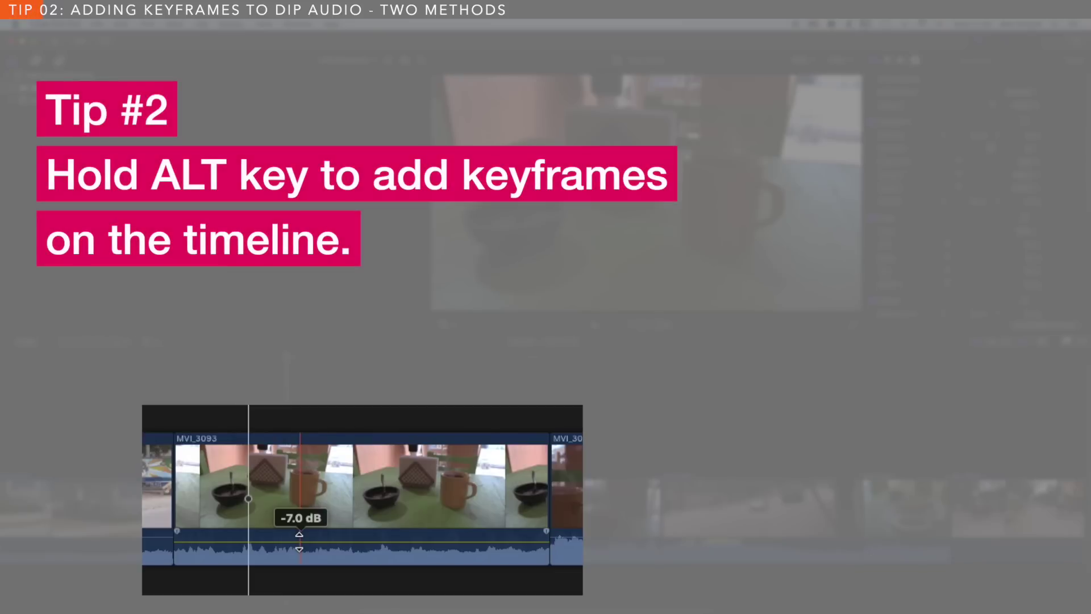
- Place four volume keyframes on MVI_3093 and pull the section between the inner pair down
{"action": "left_click_drag", "start_coordinate": [300, 542], "coordinate": [301, 538]}
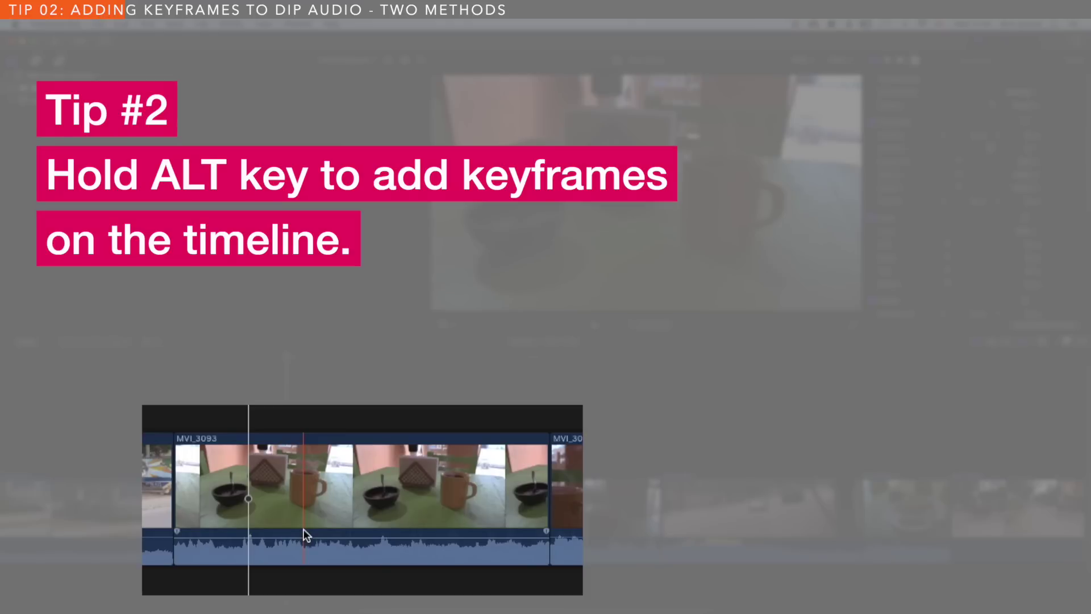
{"action": "mouse_move", "coordinate": [260, 534]}
{"action": "left_mouse_down"}
{"action": "mouse_move", "coordinate": [453, 537]}
{"action": "mouse_move", "coordinate": [271, 547]}
{"action": "mouse_move", "coordinate": [260, 537]}
{"action": "left_mouse_up"}
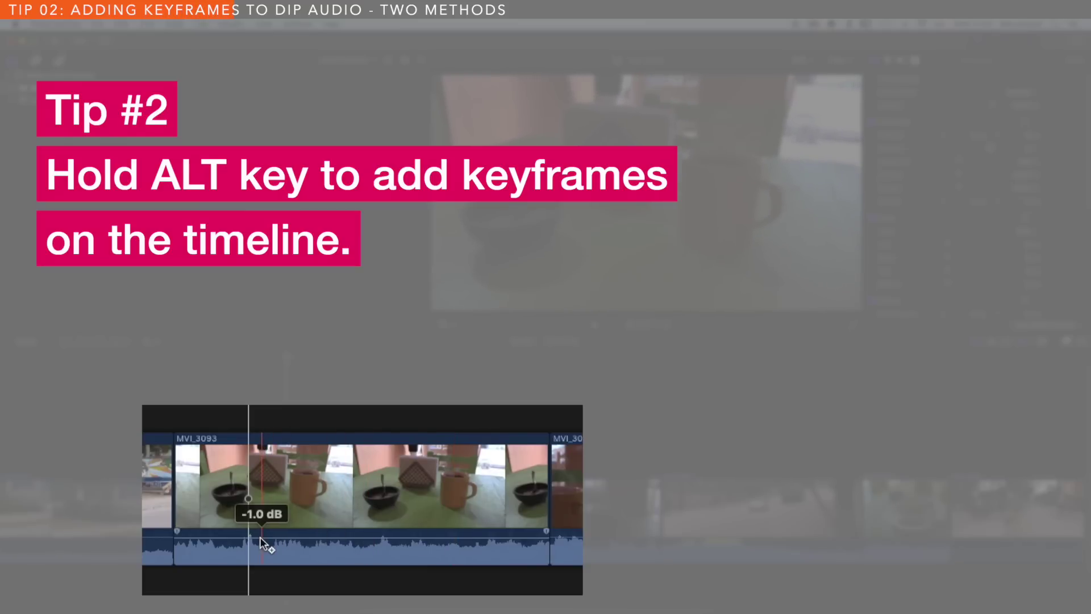
{"action": "left_click", "coordinate": [261, 537], "text": "alt"}
{"action": "left_click", "coordinate": [279, 536], "text": "alt"}
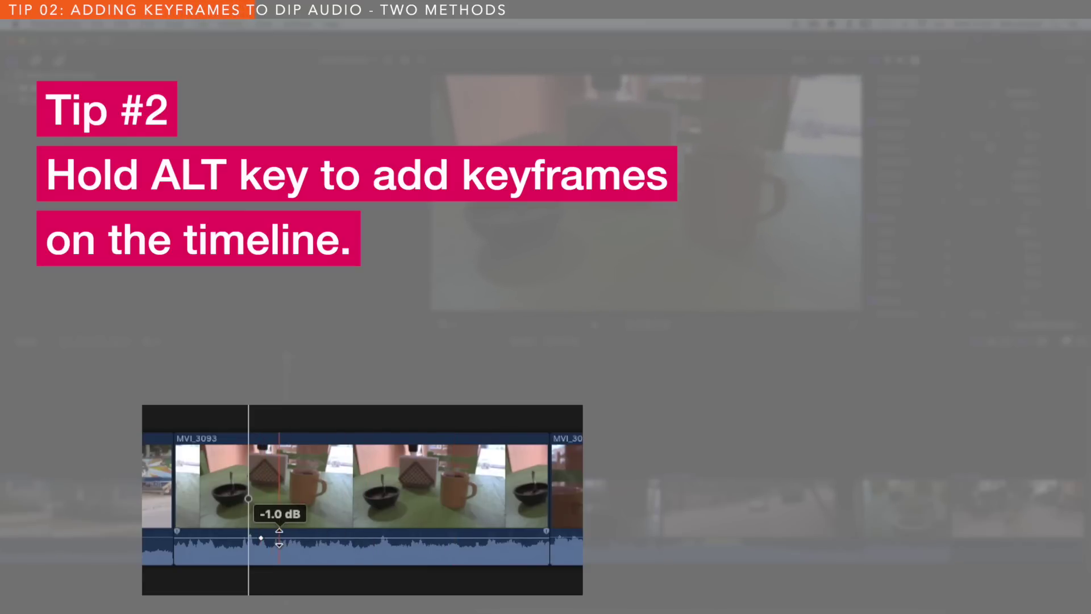
{"action": "left_click", "coordinate": [396, 537], "text": "alt"}
{"action": "left_click", "coordinate": [423, 538], "text": "alt"}
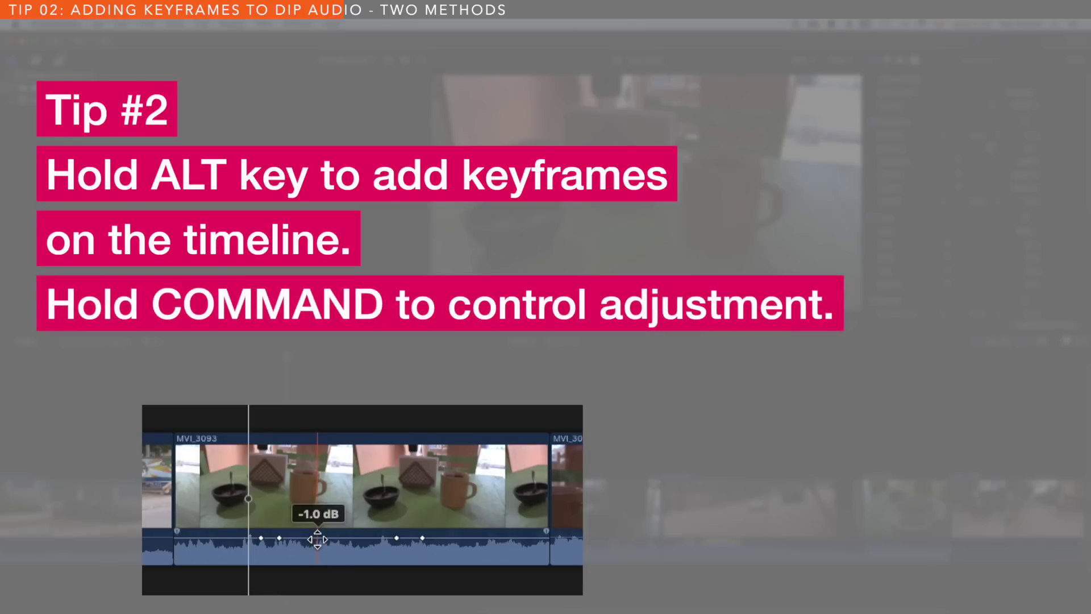
{"action": "left_click_drag", "start_coordinate": [317, 539], "coordinate": [316, 611]}
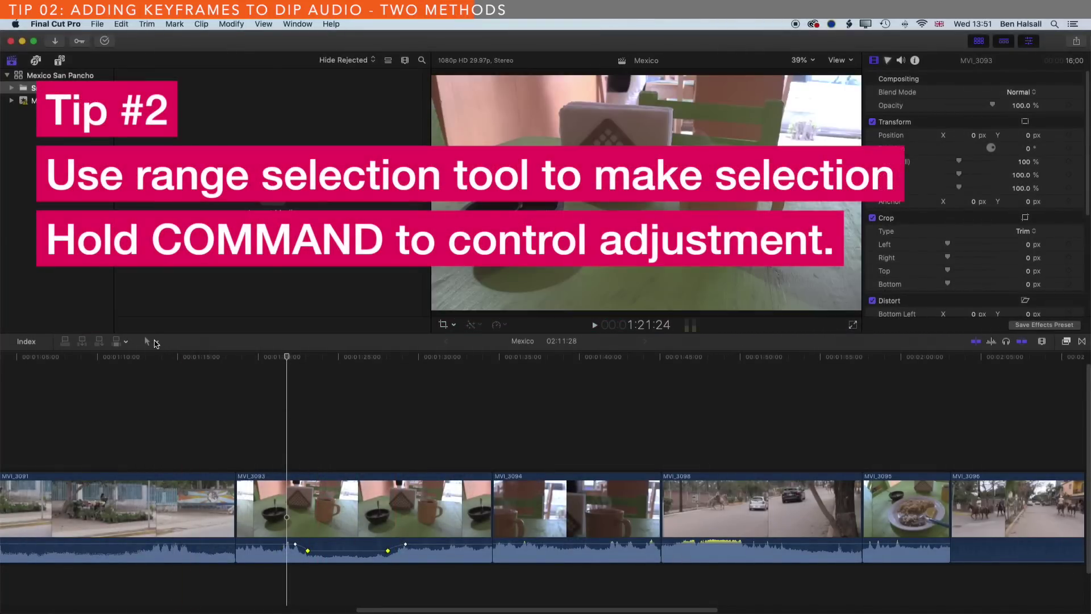
- Select a time range inside MVI_3094 with the Range Selection tool and lower its volume
{"action": "left_click", "coordinate": [156, 343]}
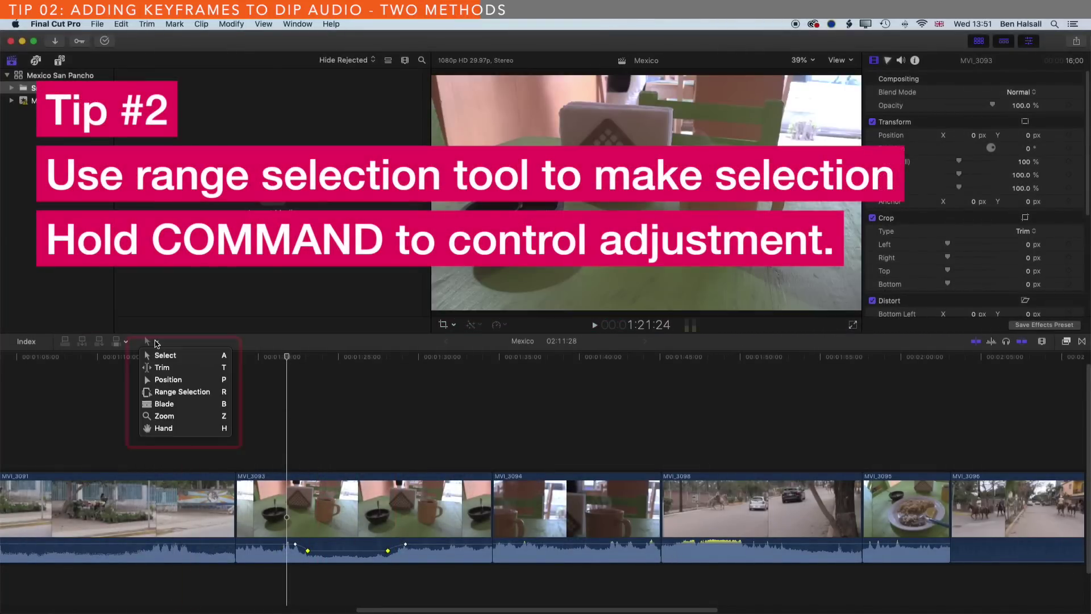
{"action": "left_click", "coordinate": [165, 392]}
{"action": "left_click_drag", "start_coordinate": [526, 508], "coordinate": [637, 510]}
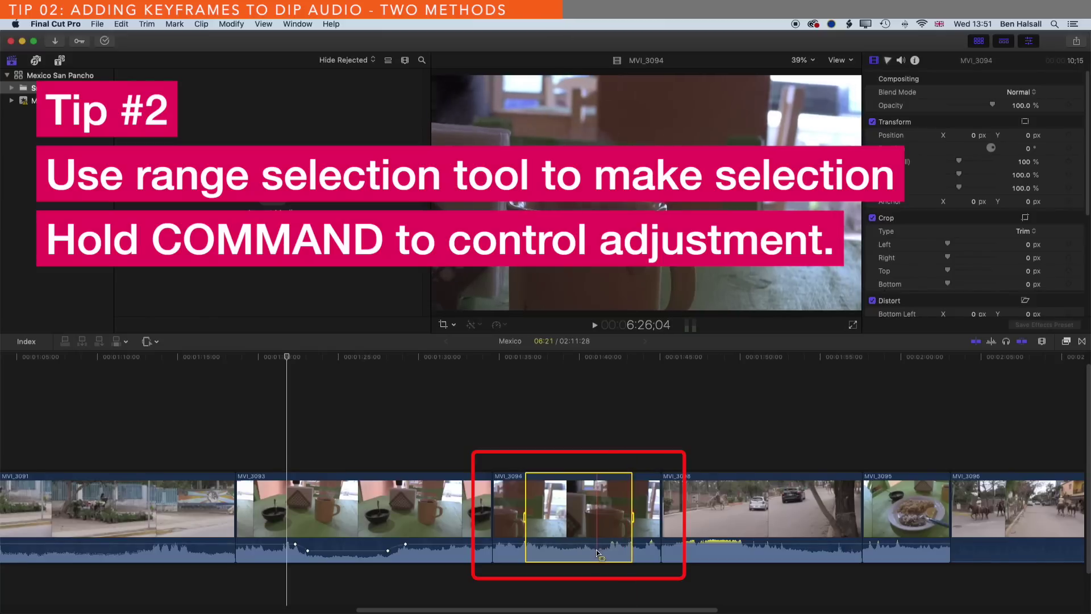
{"action": "left_click_drag", "start_coordinate": [583, 547], "coordinate": [577, 592]}
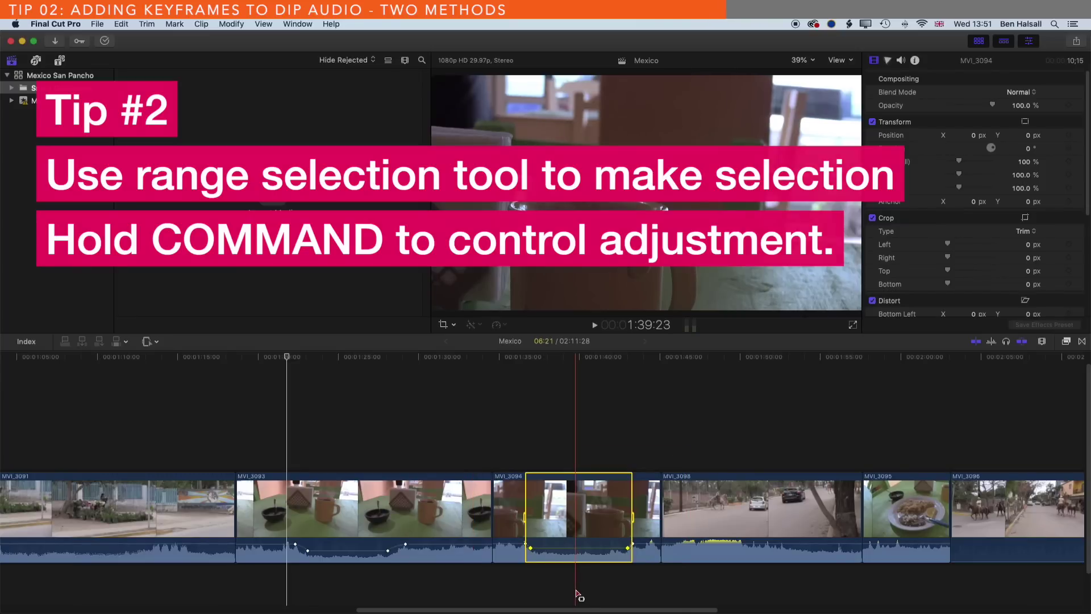
- Step the MVI_3094 range's volume in 1 dB increments with Control+minus/plus, ending at -9.0 dB
{"action": "key", "text": "ctrl+minus"}
{"action": "key", "text": "ctrl+minus"}
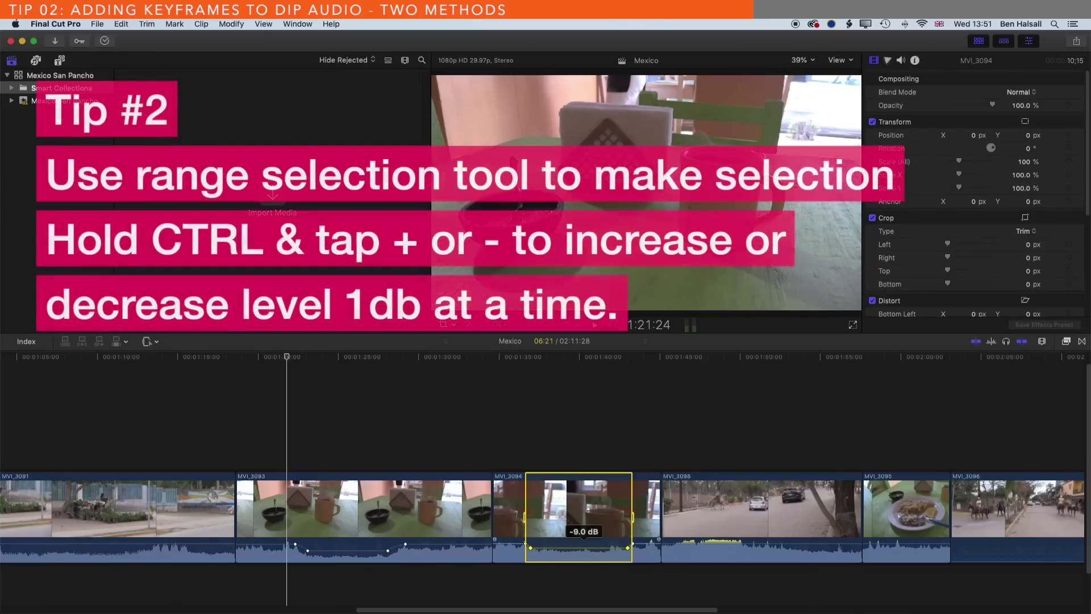
{"action": "key", "text": "ctrl+equal"}
{"action": "key", "text": "ctrl+equal"}
{"action": "key", "text": "ctrl+equal"}
{"action": "key", "text": "ctrl+minus"}
{"action": "key", "text": "ctrl+minus"}
{"action": "key", "text": "ctrl+minus"}
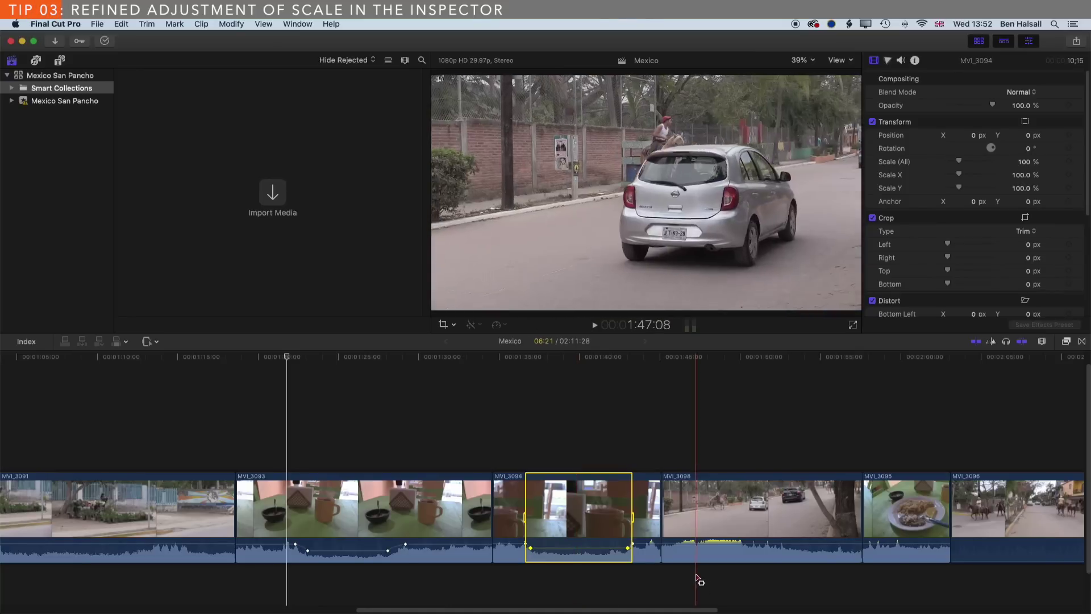
- Select MVI_3098, return to the Select tool, and park the playhead at 1:50:12 in it
{"action": "left_click", "coordinate": [772, 511]}
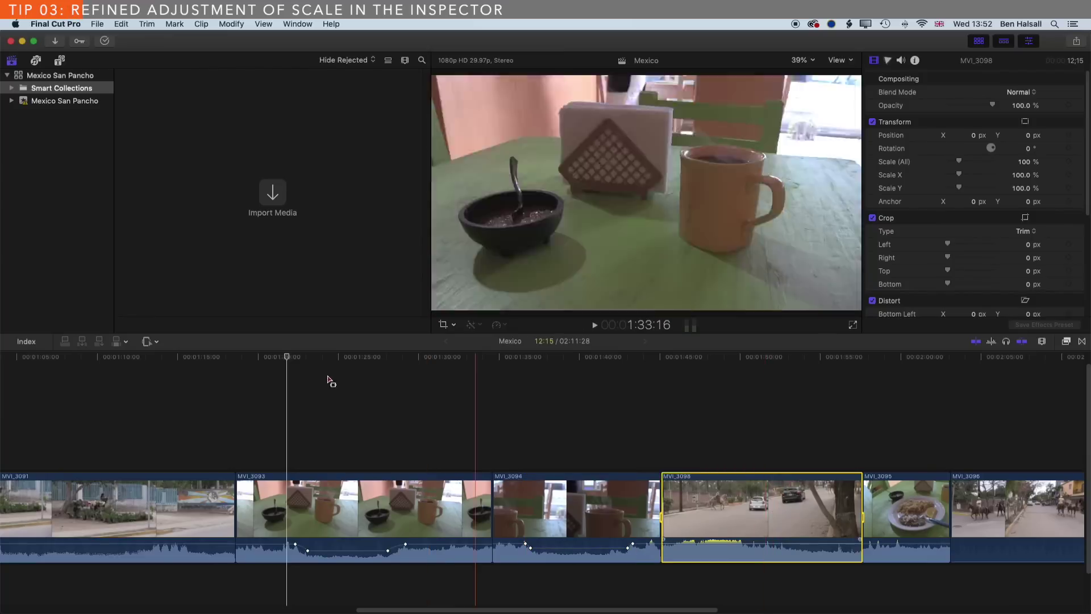
{"action": "left_click", "coordinate": [148, 342]}
{"action": "left_click", "coordinate": [158, 356]}
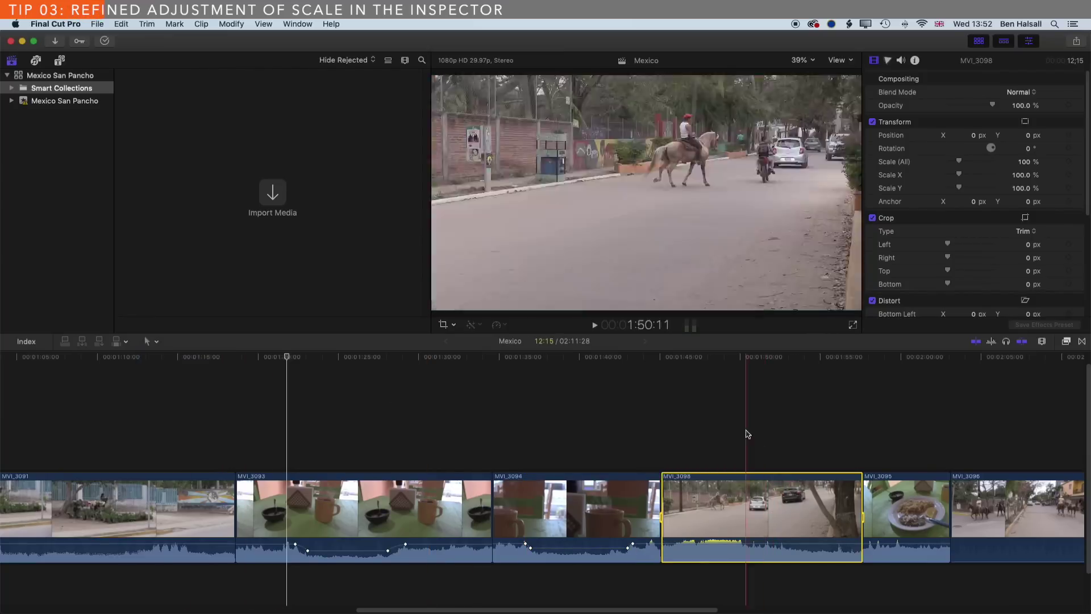
{"action": "left_click", "coordinate": [745, 433]}
{"action": "left_click", "coordinate": [754, 490]}
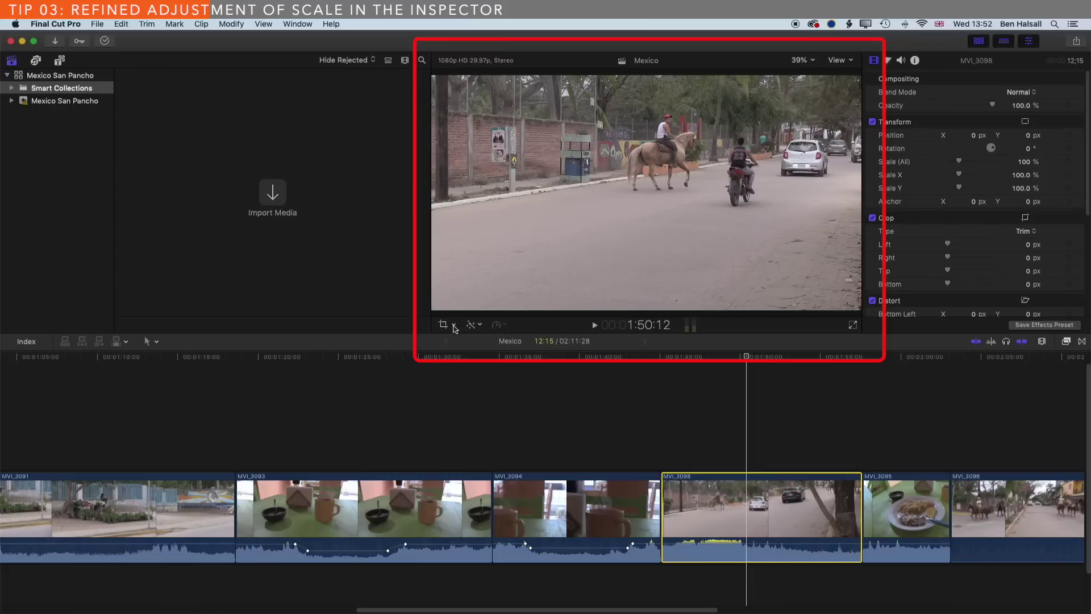
- Scale MVI_3098 down to 57.36% using the viewer's on-screen Transform handles
{"action": "left_click", "coordinate": [454, 325]}
{"action": "left_click", "coordinate": [461, 339]}
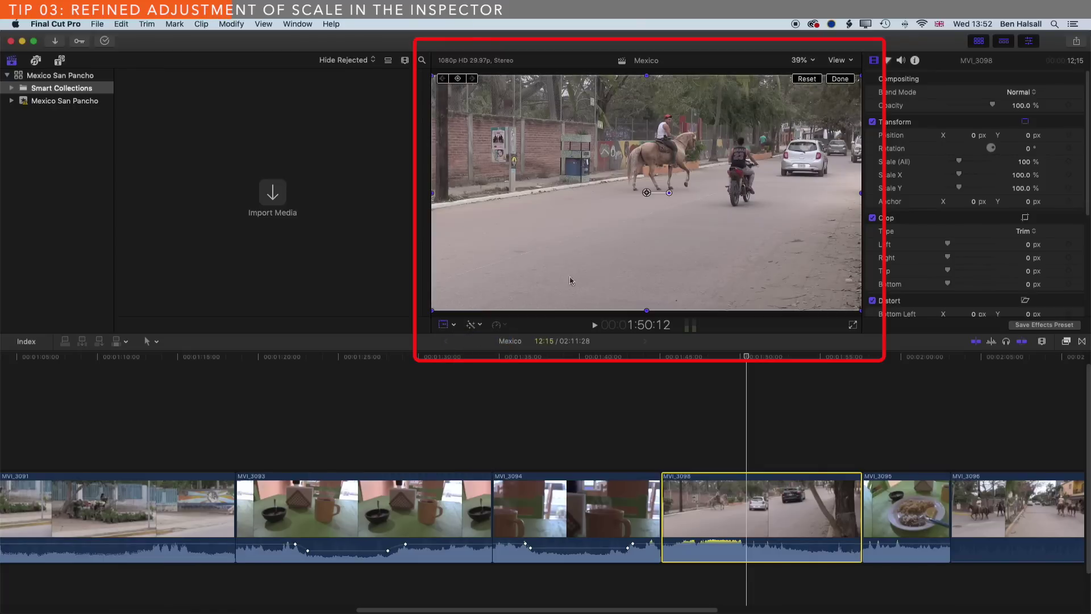
{"action": "left_click_drag", "start_coordinate": [433, 311], "coordinate": [502, 268]}
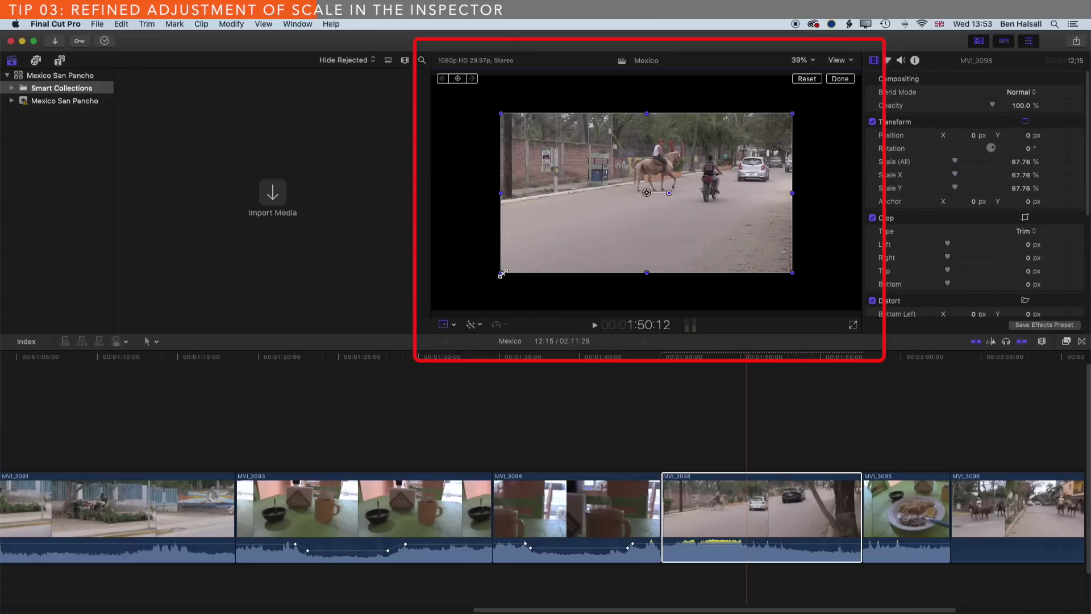
{"action": "left_click_drag", "start_coordinate": [502, 273], "coordinate": [523, 260]}
{"action": "left_click", "coordinate": [842, 79]}
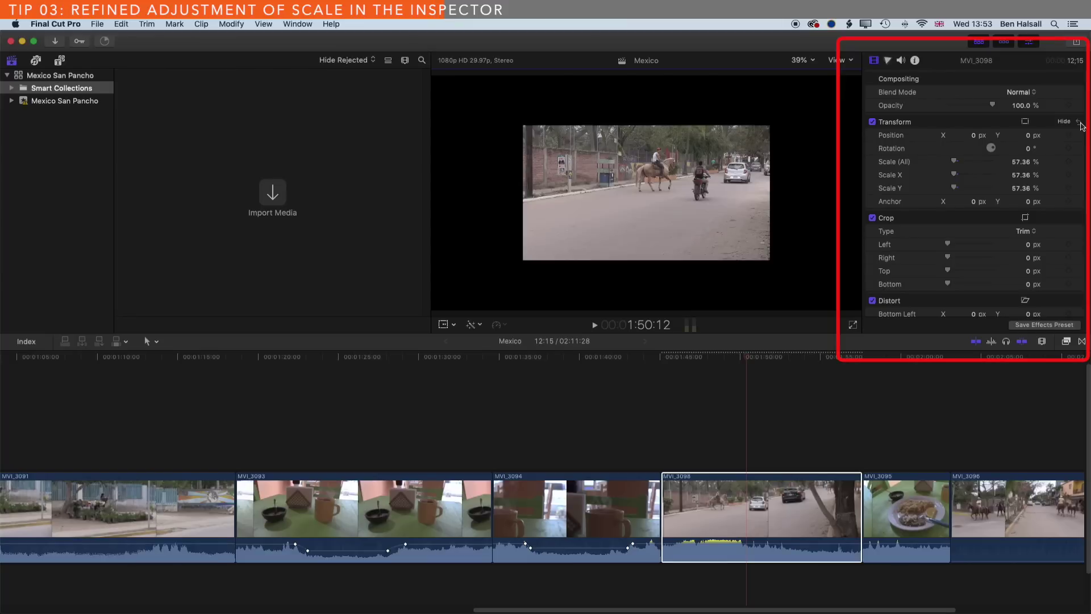
- Adjust MVI_3098's Scale (All) in the Inspector, nudging it with the arrow keys to exactly 120%
{"action": "left_click", "coordinate": [1080, 122]}
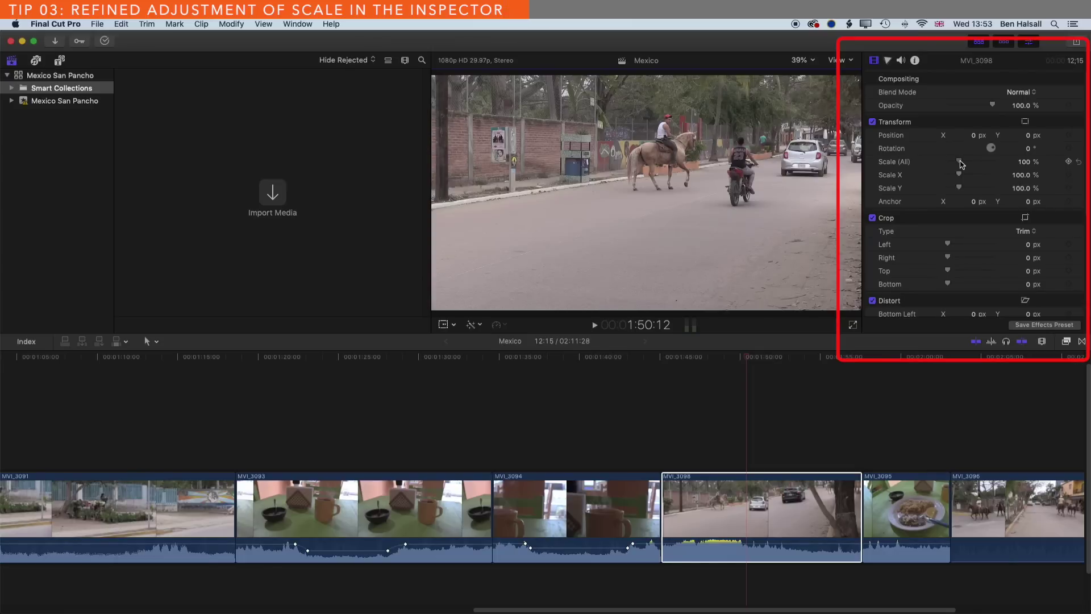
{"action": "mouse_move", "coordinate": [960, 163]}
{"action": "left_mouse_down"}
{"action": "mouse_move", "coordinate": [946, 166]}
{"action": "mouse_move", "coordinate": [964, 165]}
{"action": "left_mouse_up"}
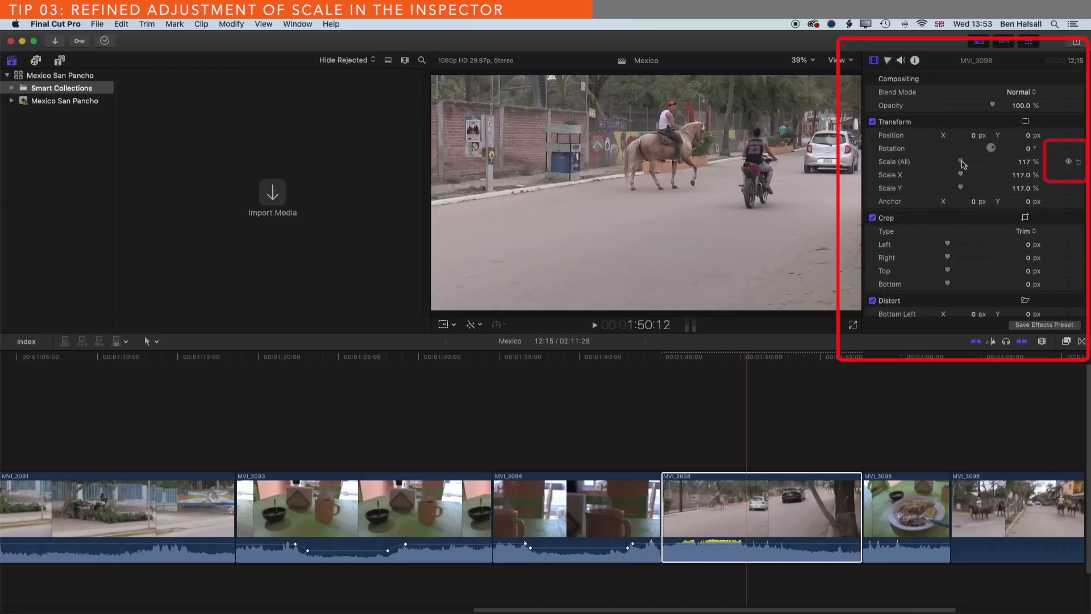
{"action": "left_click", "coordinate": [1079, 163]}
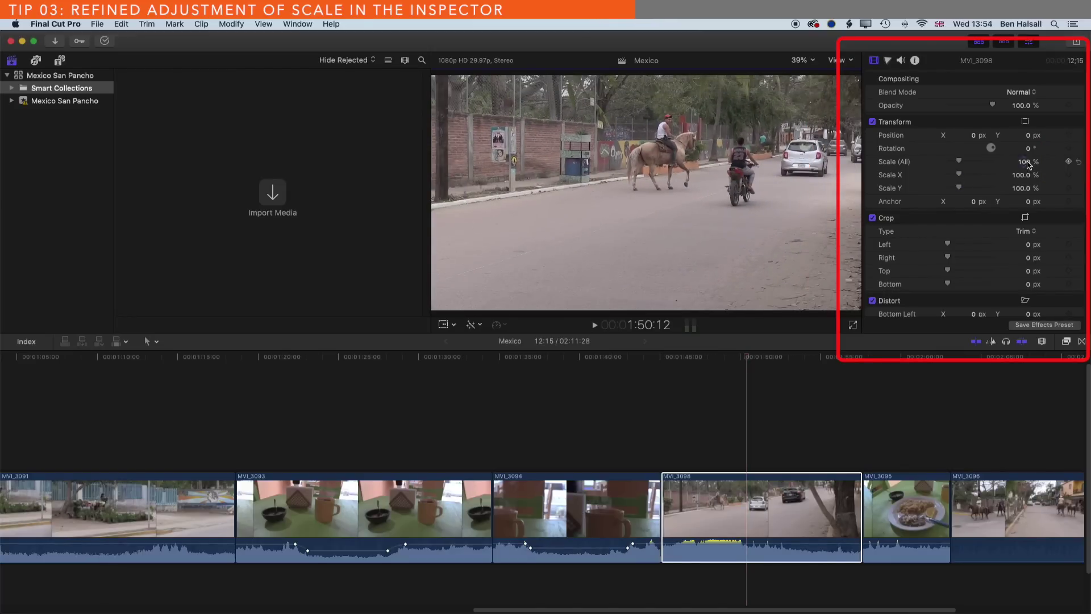
{"action": "left_click_drag", "start_coordinate": [1027, 165], "coordinate": [1015, 165]}
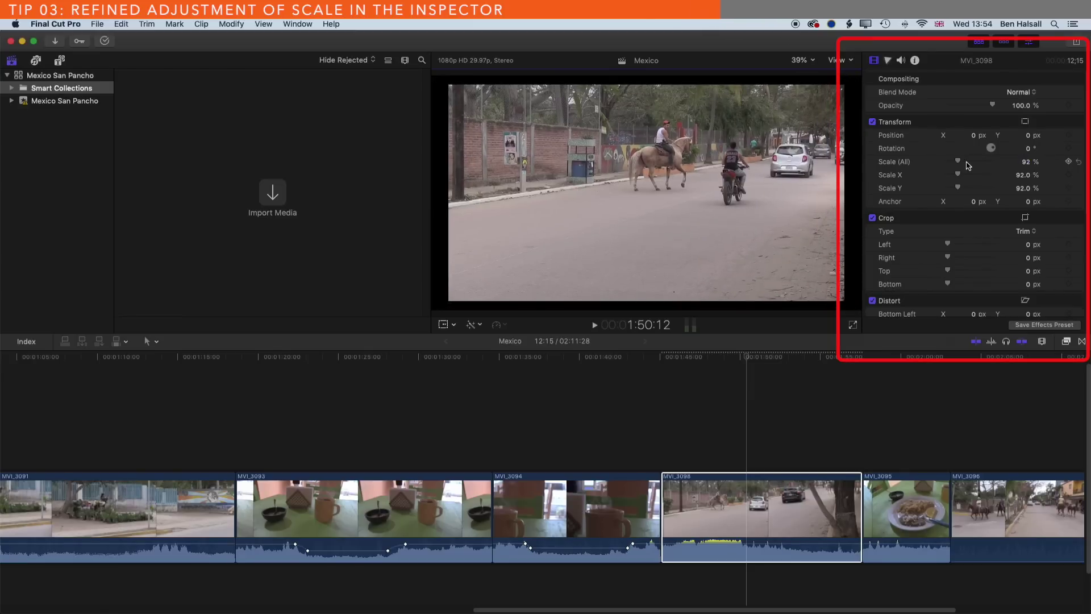
{"action": "left_click", "coordinate": [1079, 162]}
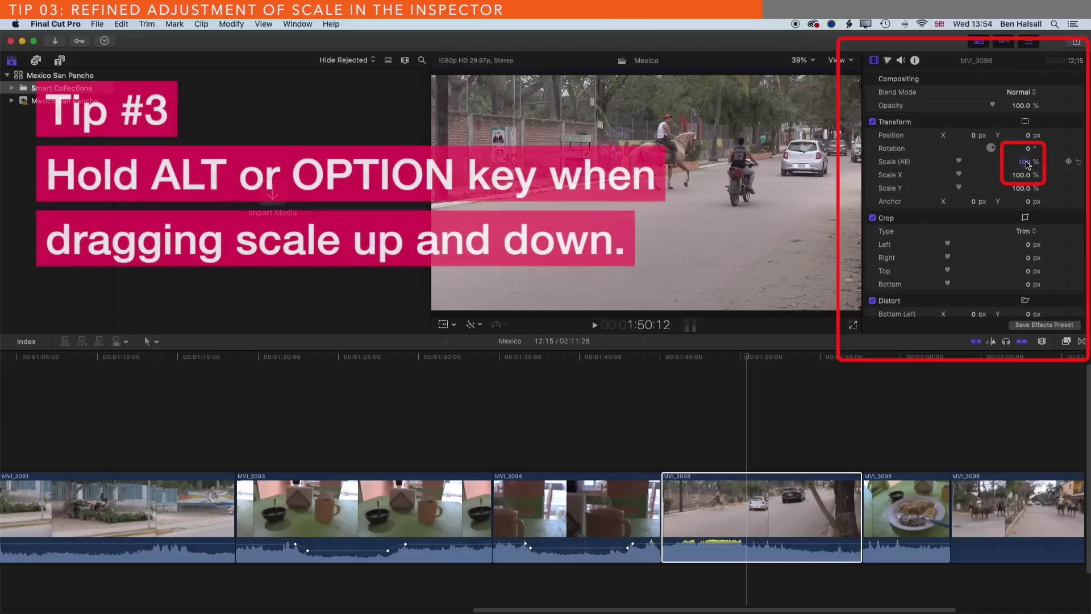
{"action": "left_click_drag", "start_coordinate": [1023, 162], "coordinate": [1029, 165]}
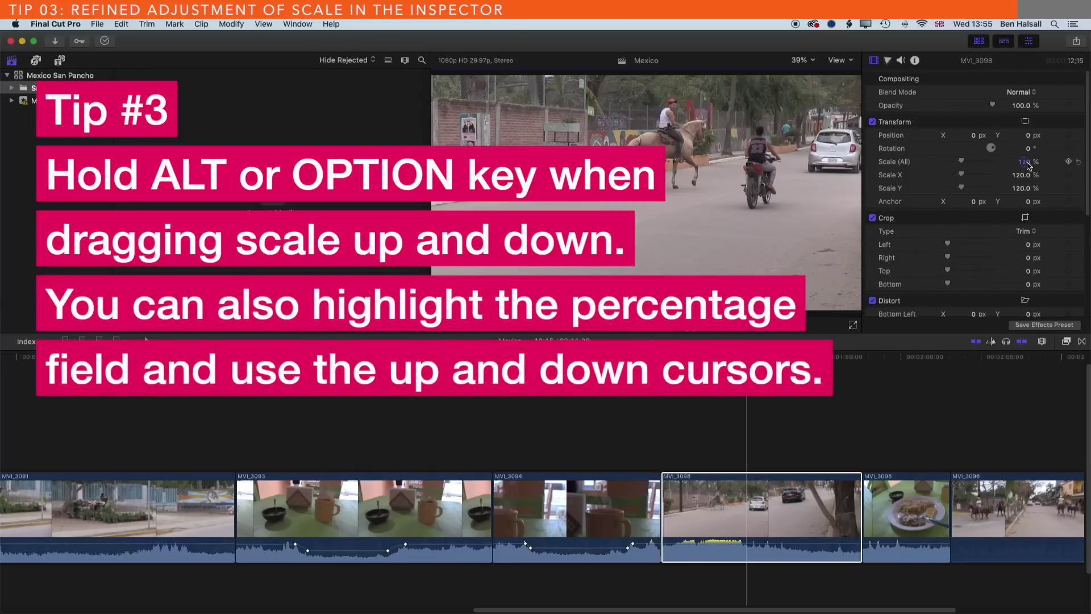
{"action": "key", "text": "Down"}
{"action": "key", "text": "Up"}
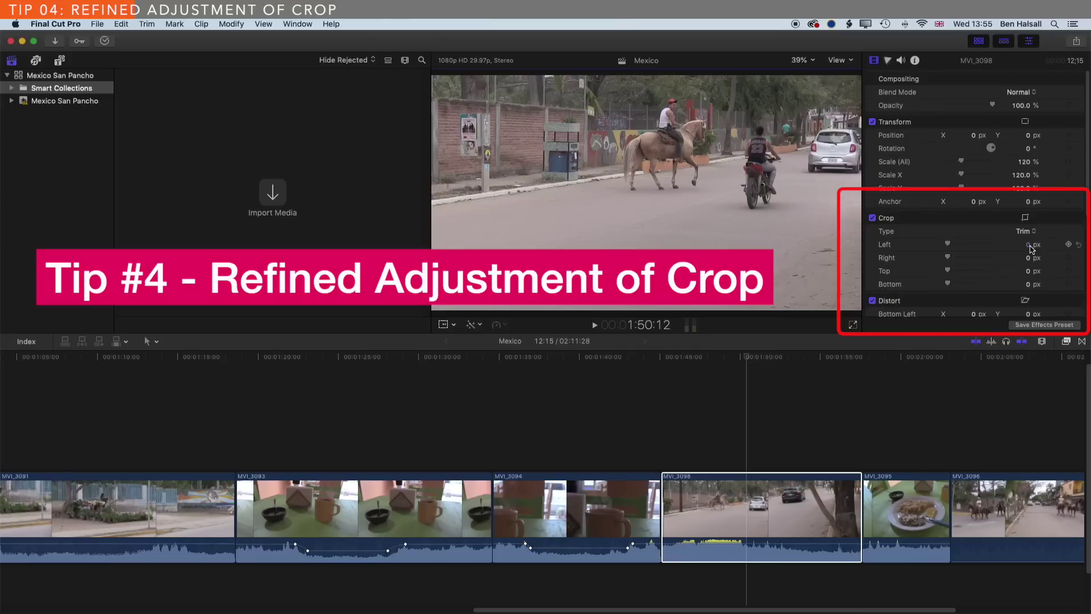
- Crop MVI_3098 to Left 670.0, Right 726.1, Top 175.7 and Bottom 541.6 px
{"action": "left_click_drag", "start_coordinate": [1032, 249], "coordinate": [1071, 248]}
{"action": "left_click_drag", "start_coordinate": [978, 244], "coordinate": [1089, 247]}
{"action": "left_click_drag", "start_coordinate": [948, 257], "coordinate": [987, 269]}
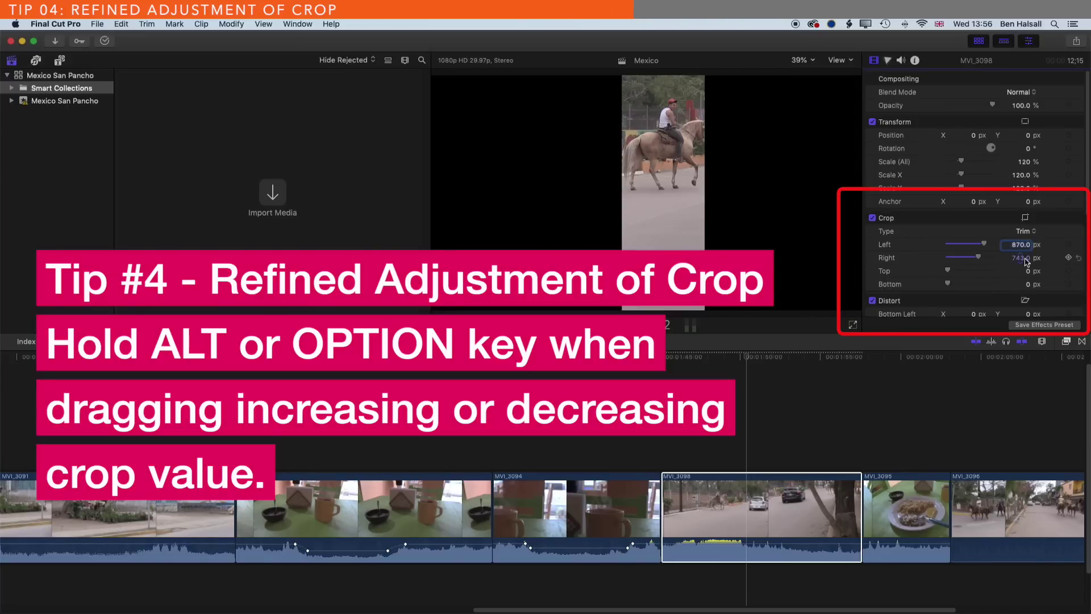
{"action": "left_click_drag", "start_coordinate": [1022, 258], "coordinate": [1021, 259]}
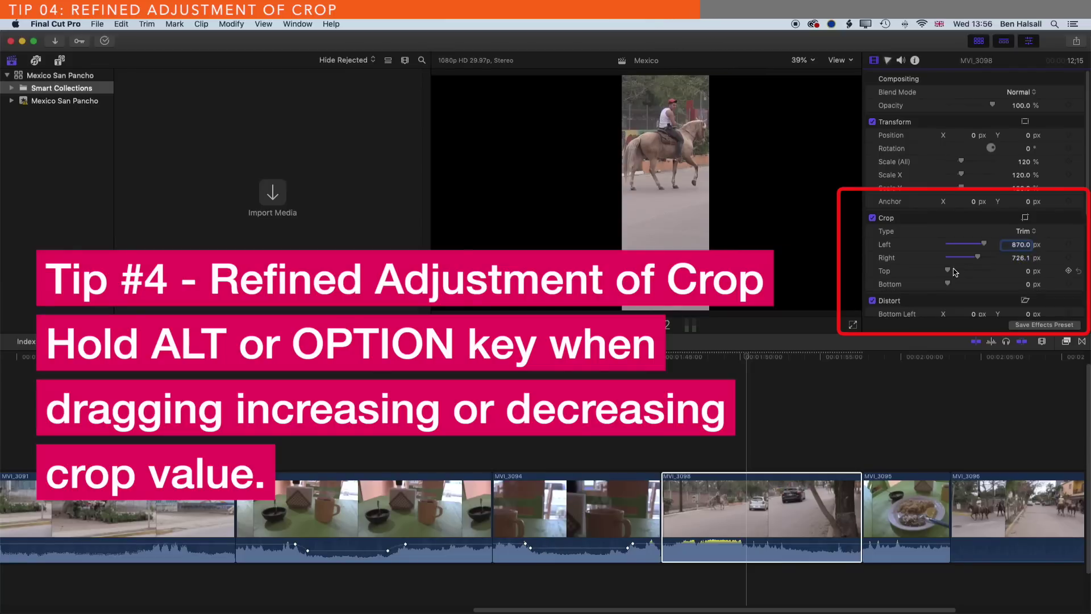
{"action": "left_click_drag", "start_coordinate": [948, 272], "coordinate": [956, 273]}
{"action": "left_click_drag", "start_coordinate": [1026, 277], "coordinate": [1028, 278]}
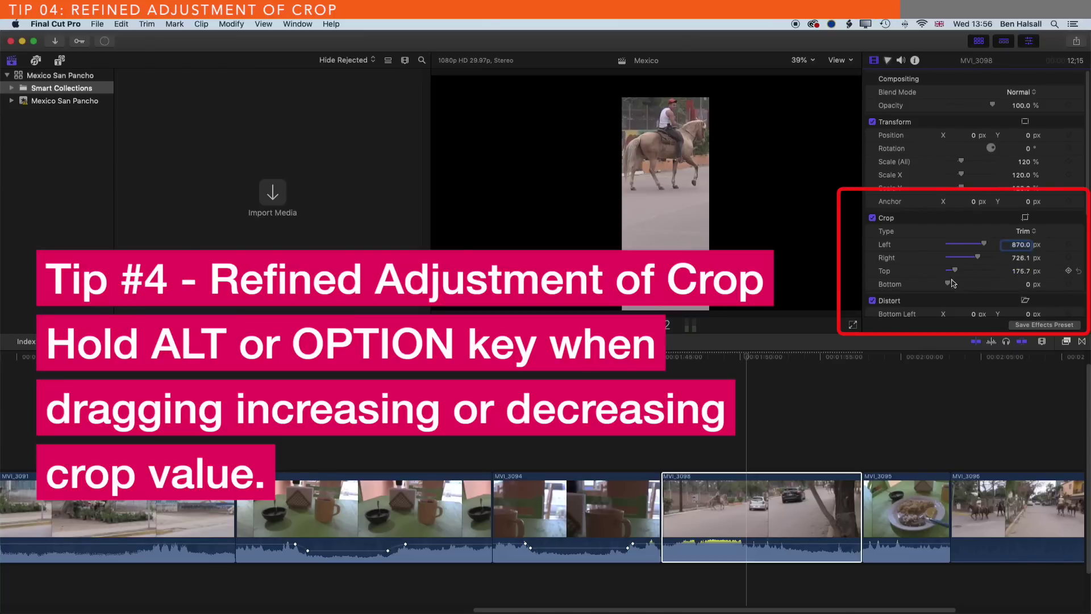
{"action": "left_click_drag", "start_coordinate": [947, 283], "coordinate": [971, 287]}
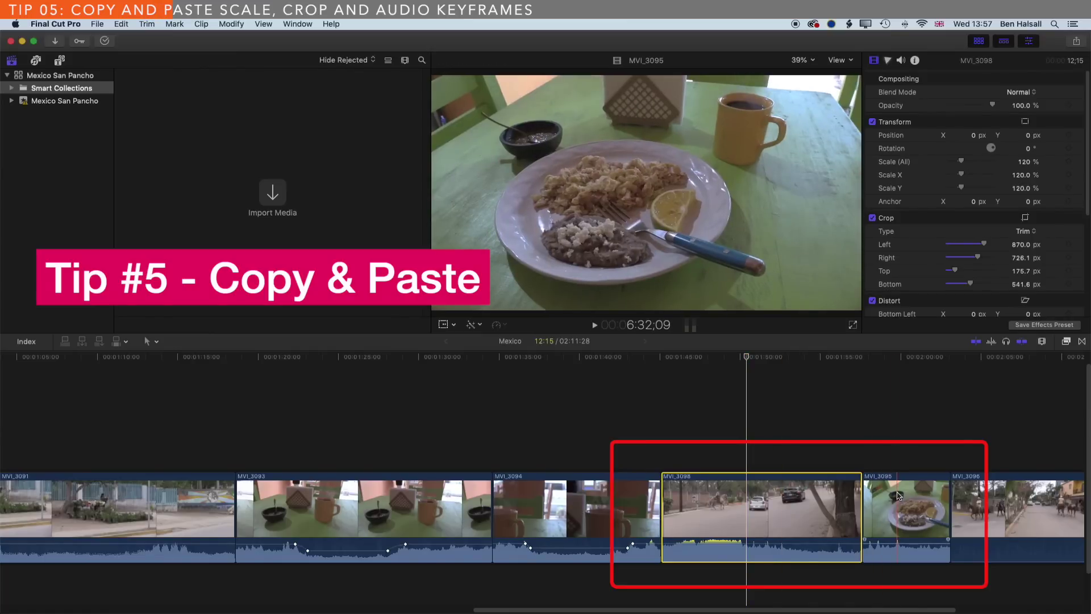
- Paste MVI_3098's 120% scale and crop attributes onto MVI_3095
{"action": "left_click", "coordinate": [897, 495]}
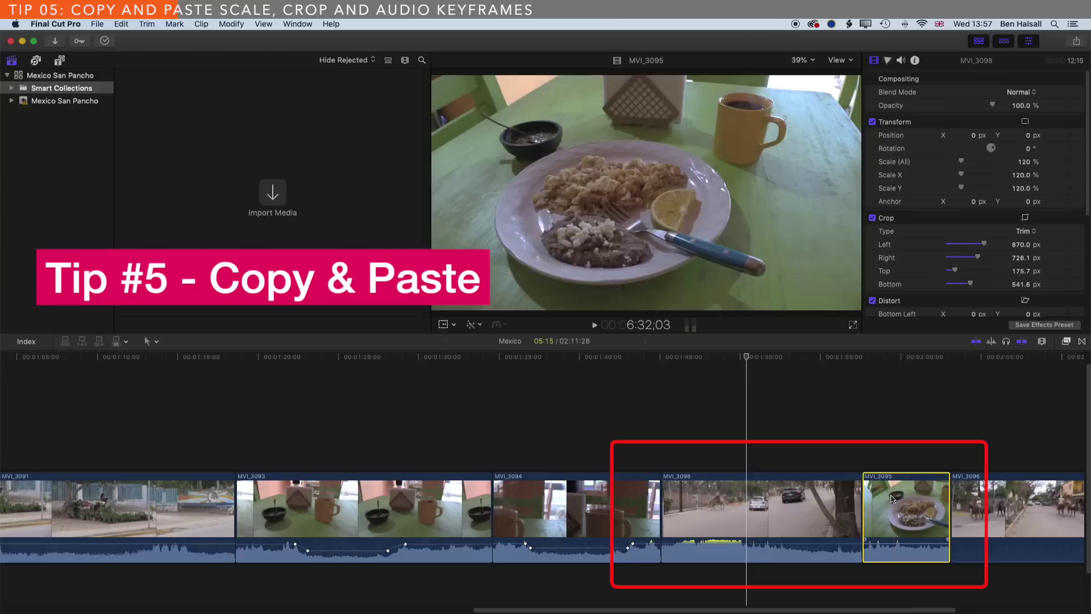
{"action": "left_click", "coordinate": [903, 358]}
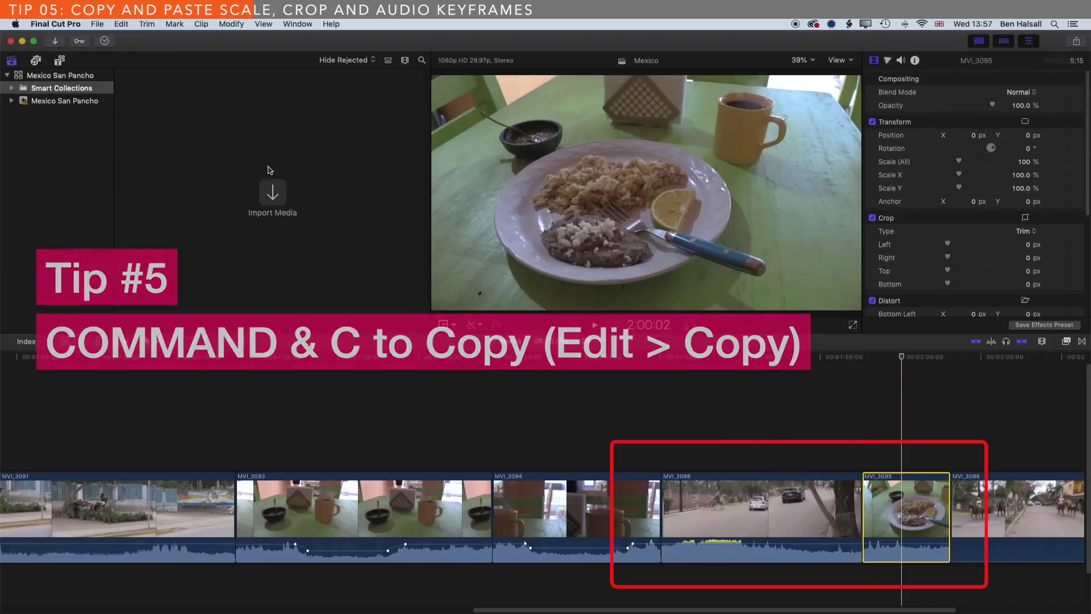
{"action": "left_click", "coordinate": [121, 24]}
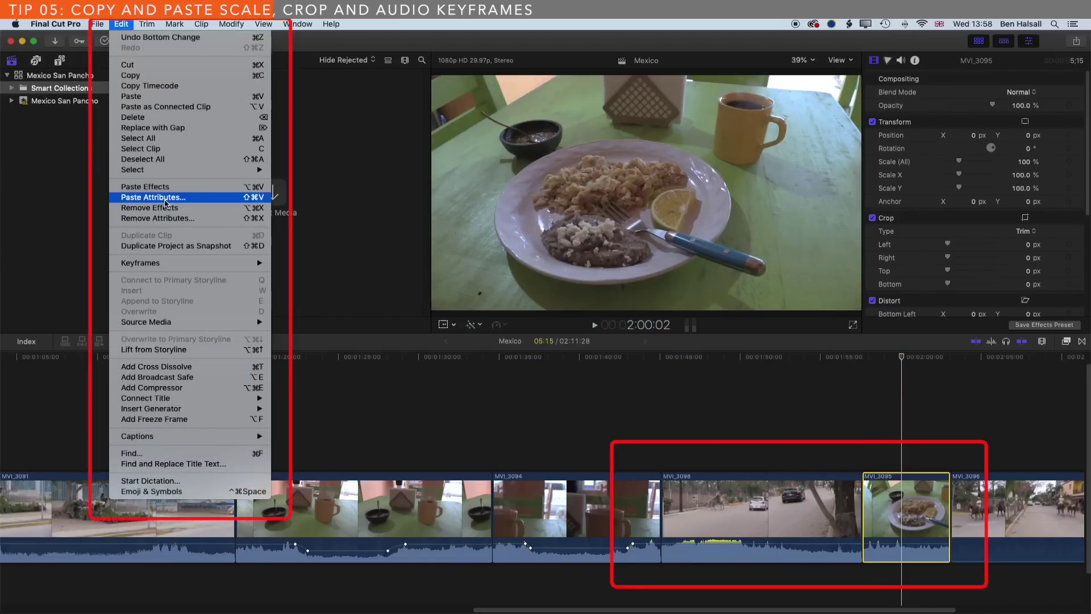
{"action": "left_click", "coordinate": [164, 199]}
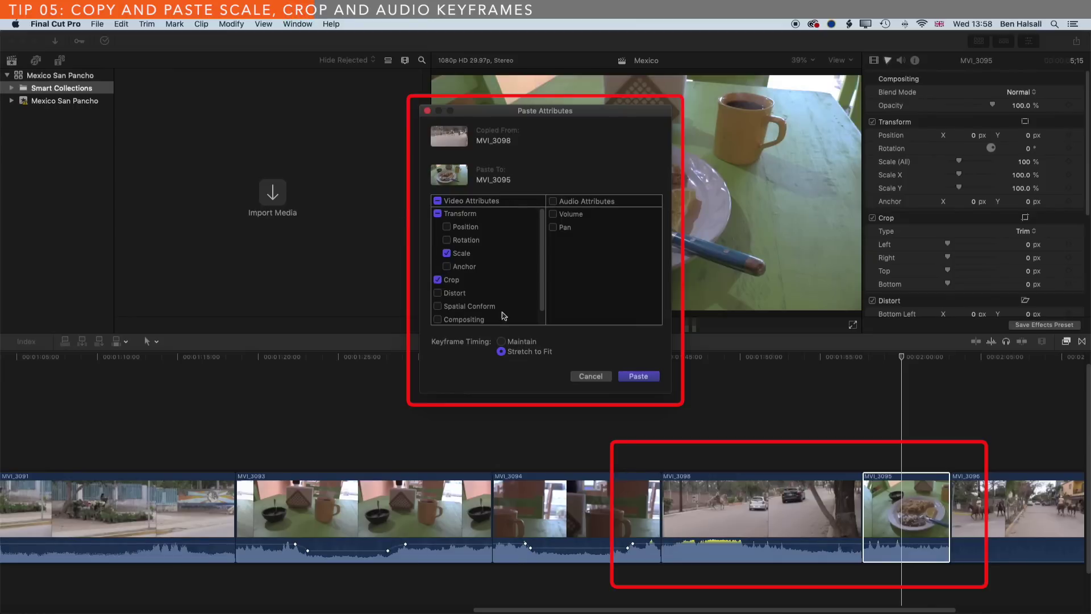
{"action": "left_click", "coordinate": [637, 376]}
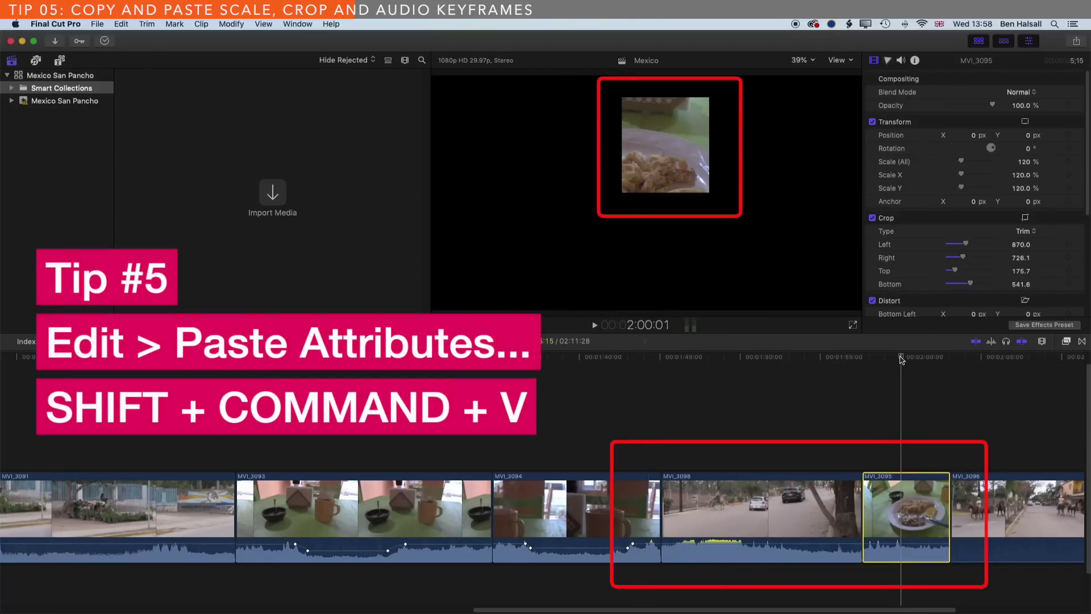
- Trim the end of MVI_3098 shorter and review the cropped food shot
{"action": "left_click_drag", "start_coordinate": [900, 358], "coordinate": [821, 360]}
{"action": "left_click_drag", "start_coordinate": [862, 486], "coordinate": [781, 484]}
{"action": "left_click", "coordinate": [801, 358]}
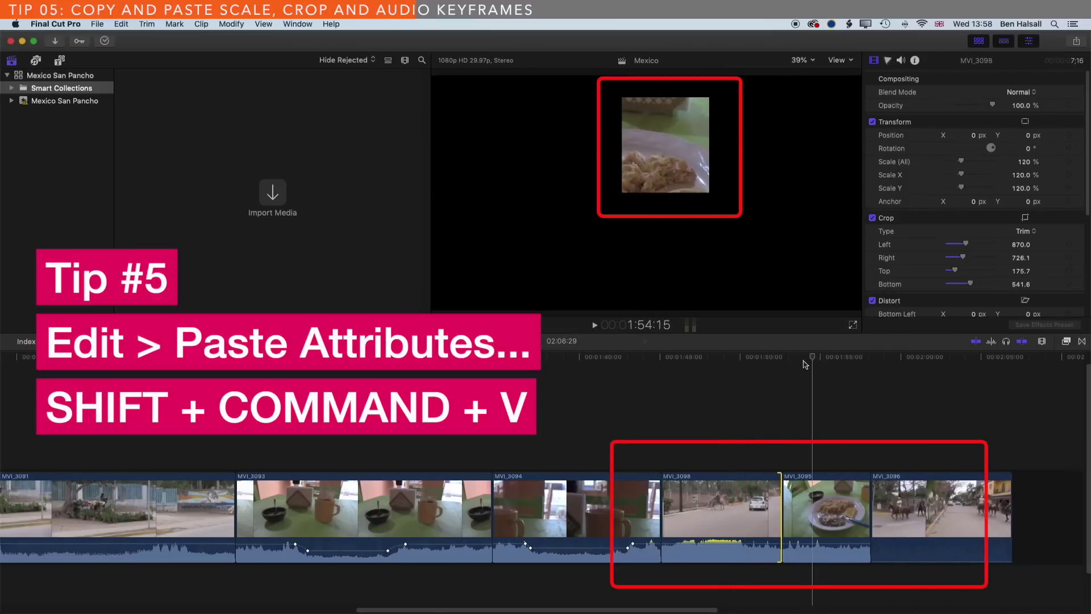
{"action": "left_click_drag", "start_coordinate": [801, 364], "coordinate": [772, 367]}
{"action": "left_click", "coordinate": [799, 368]}
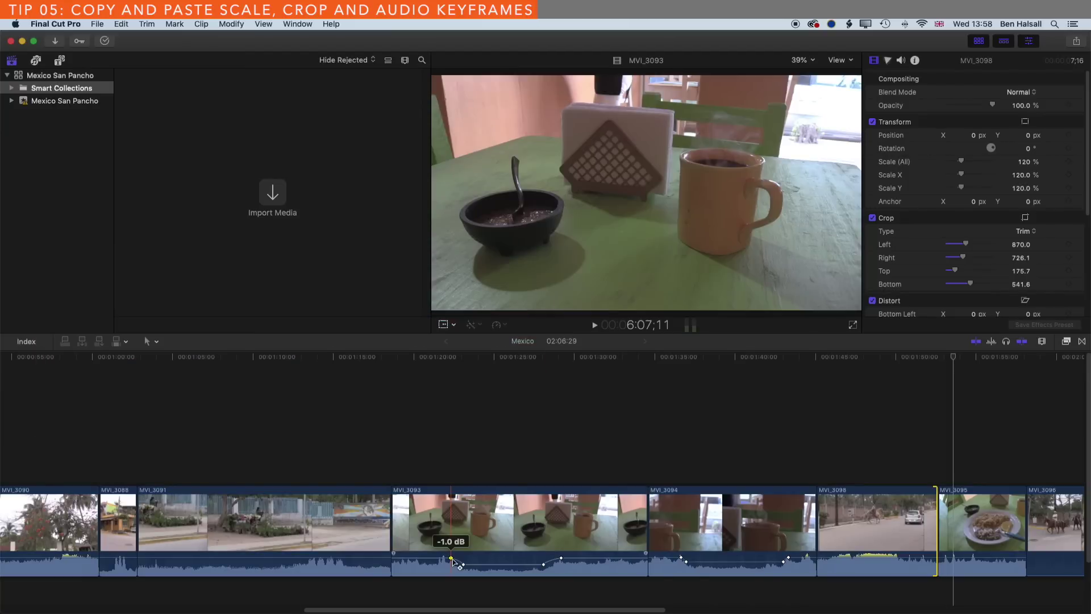
- Adjust and select MVI_3093's three volume keyframes, then copy them
{"action": "left_click_drag", "start_coordinate": [453, 560], "coordinate": [464, 567]}
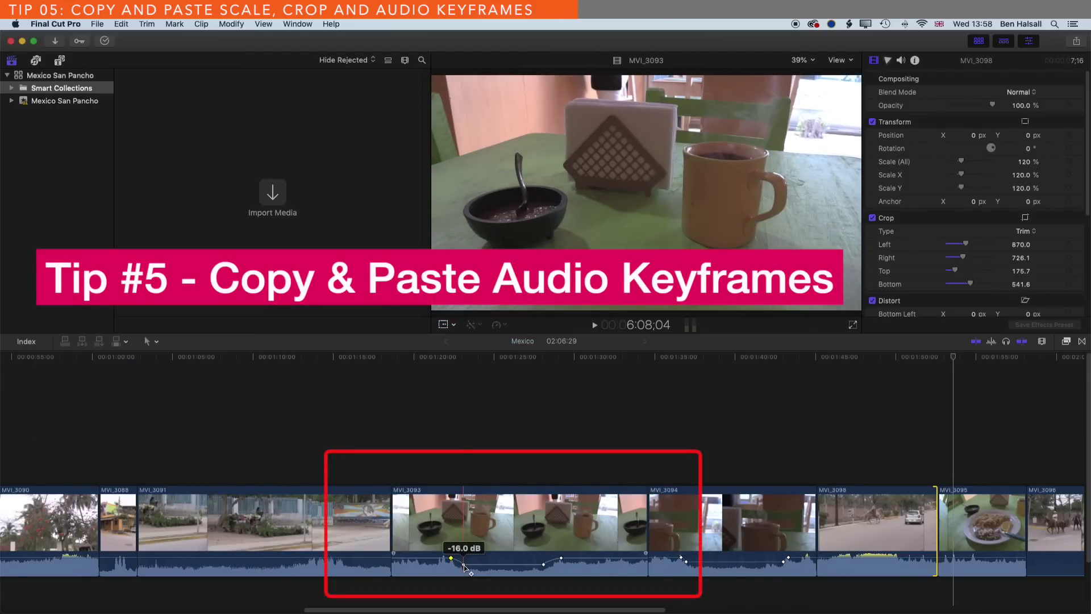
{"action": "left_click", "coordinate": [544, 565], "text": "super"}
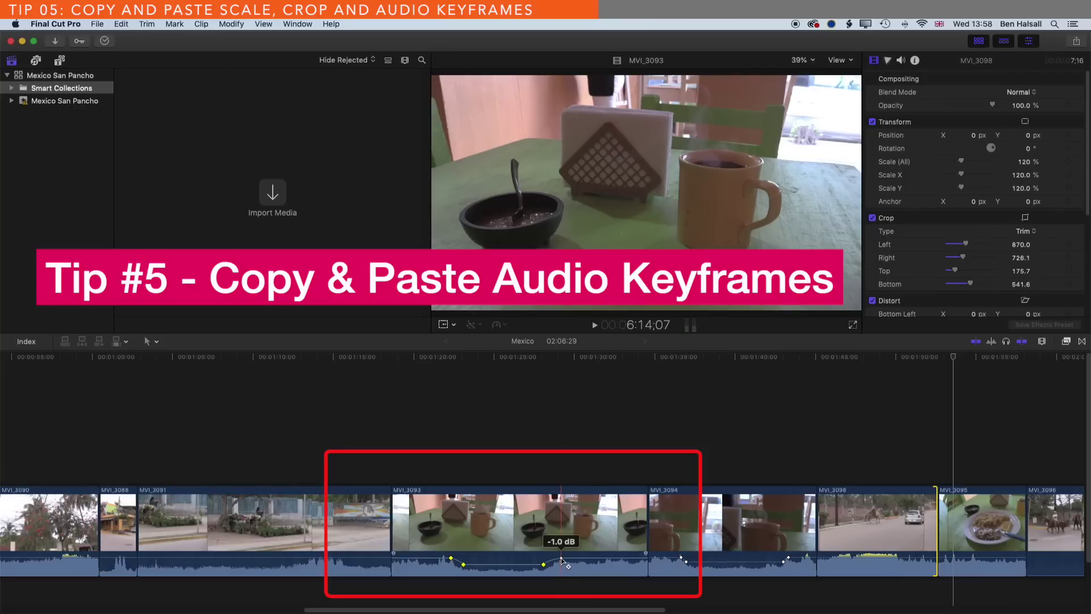
{"action": "left_click", "coordinate": [561, 558], "text": "super"}
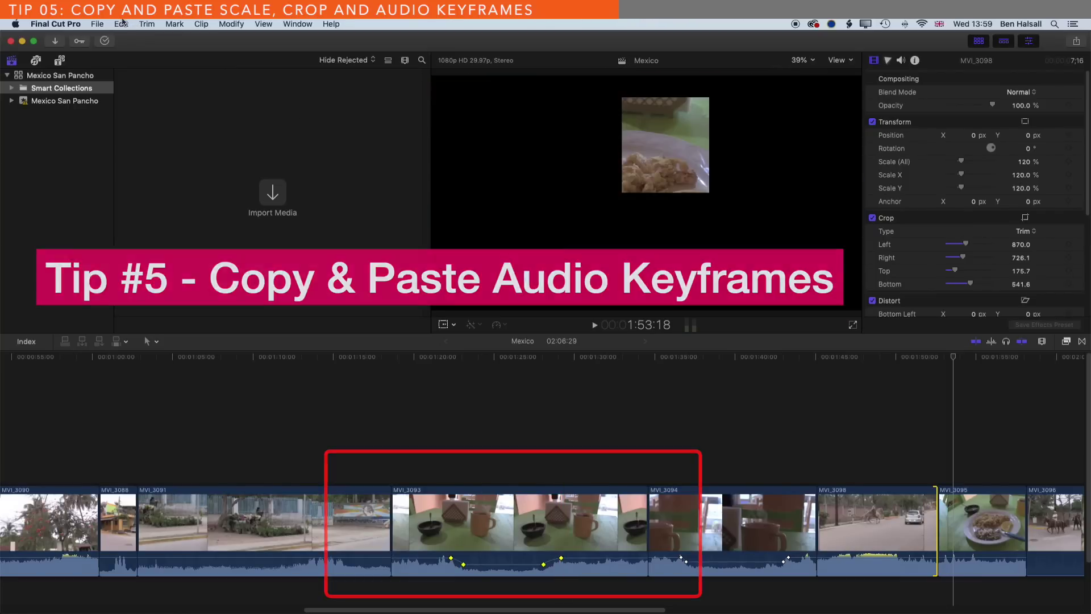
{"action": "left_click", "coordinate": [121, 24]}
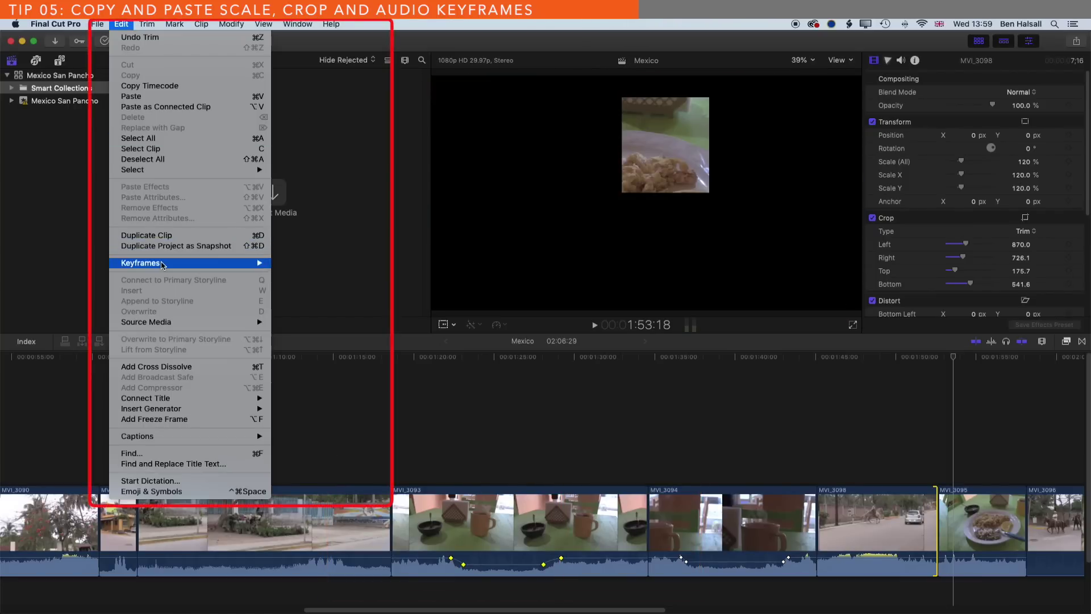
{"action": "mouse_move", "coordinate": [164, 264]}
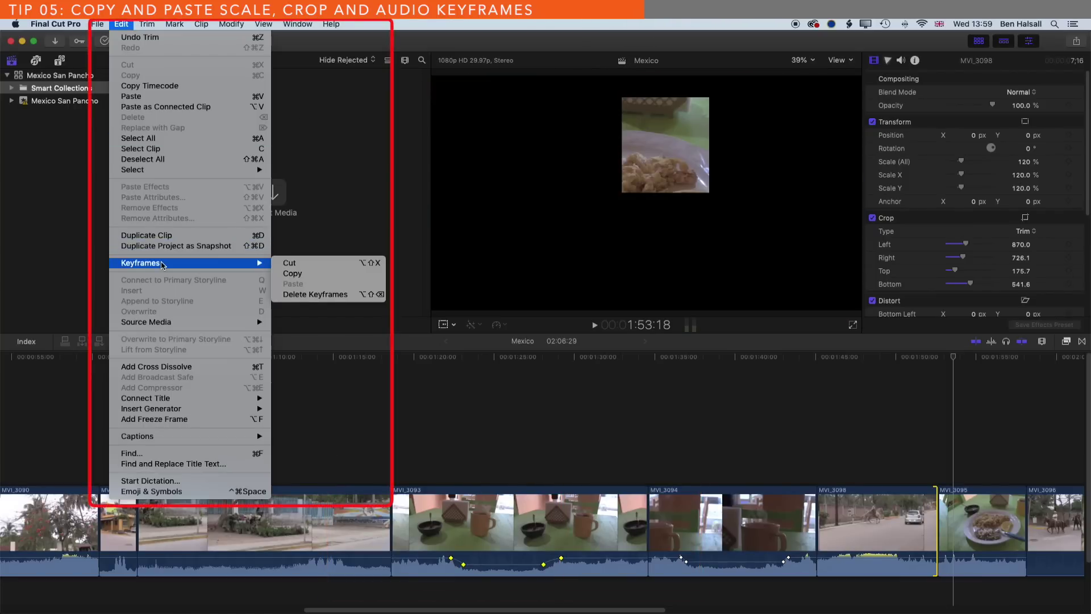
{"action": "left_click", "coordinate": [316, 276]}
{"action": "left_click", "coordinate": [187, 586]}
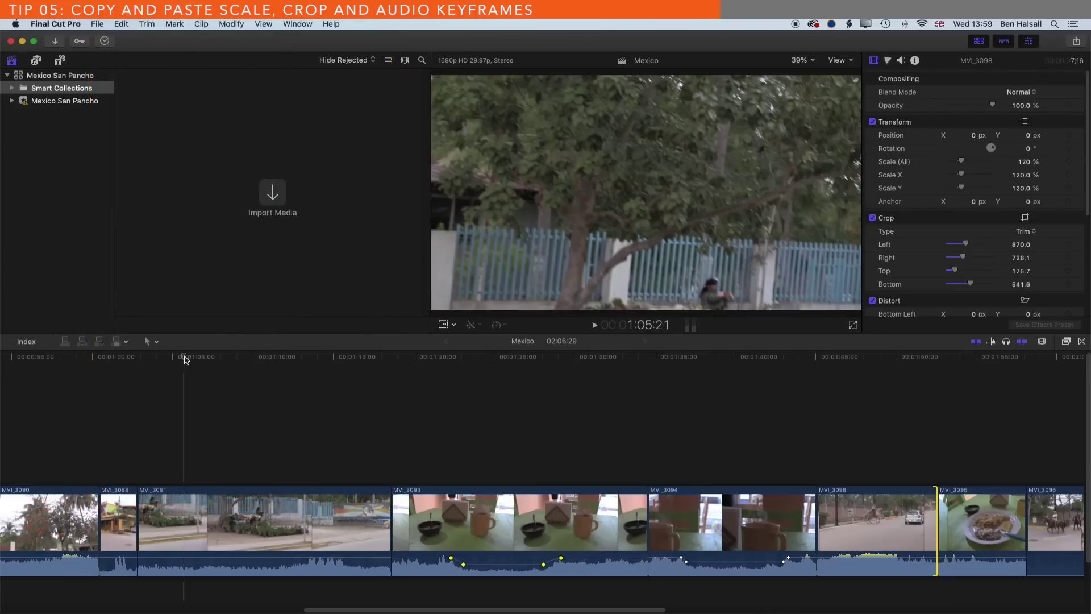
- Paste the copied volume keyframes onto MVI_3091 to create the same audio dip
{"action": "left_click", "coordinate": [184, 528]}
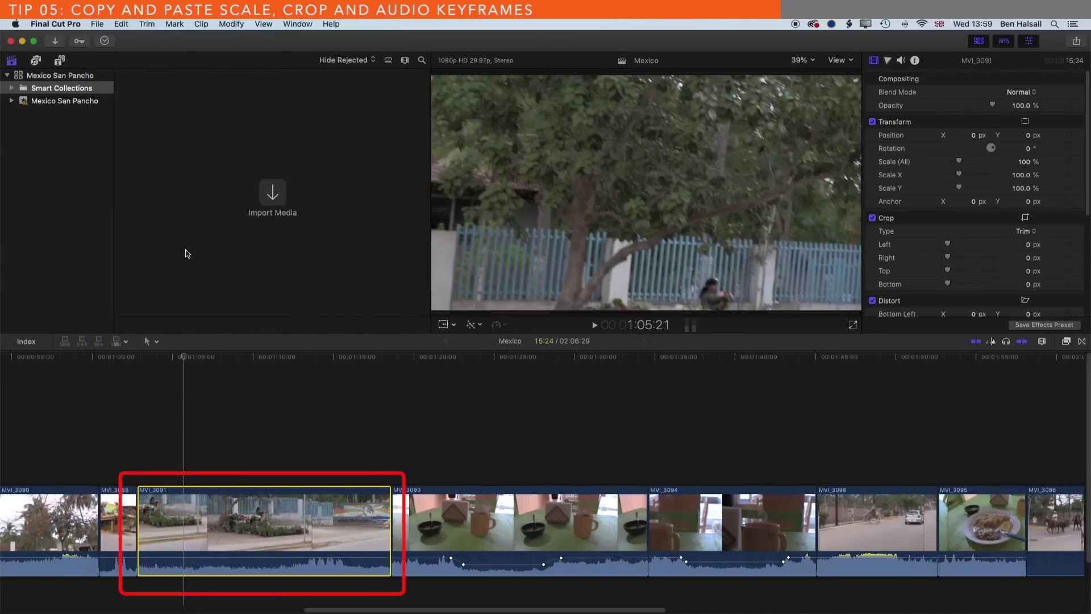
{"action": "left_click", "coordinate": [126, 24]}
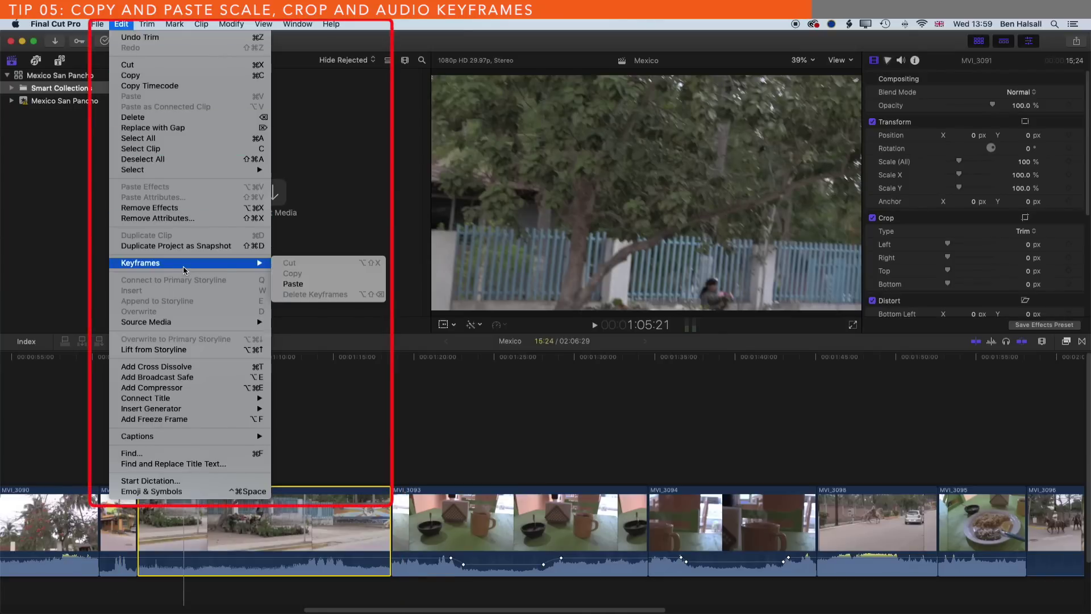
{"action": "left_click", "coordinate": [318, 286]}
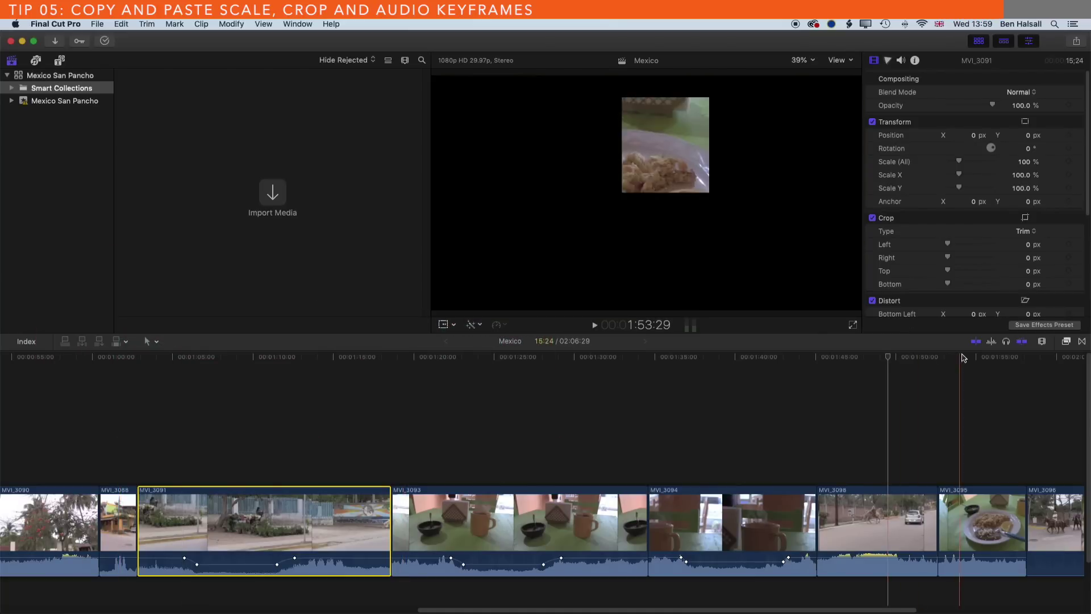
{"action": "left_click", "coordinate": [986, 357]}
{"action": "left_click", "coordinate": [487, 357]}
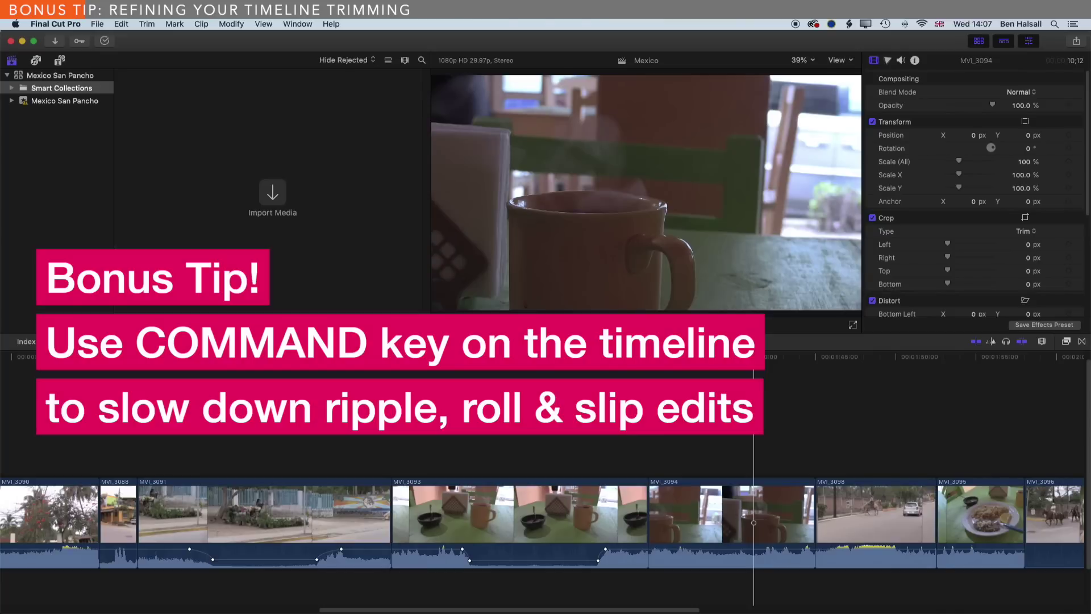
- Ripple-trim MVI_3094's end 17 frames shorter, to 9:25, so MVI_3098 starts earlier
{"action": "left_click_drag", "start_coordinate": [812, 497], "coordinate": [798, 500]}
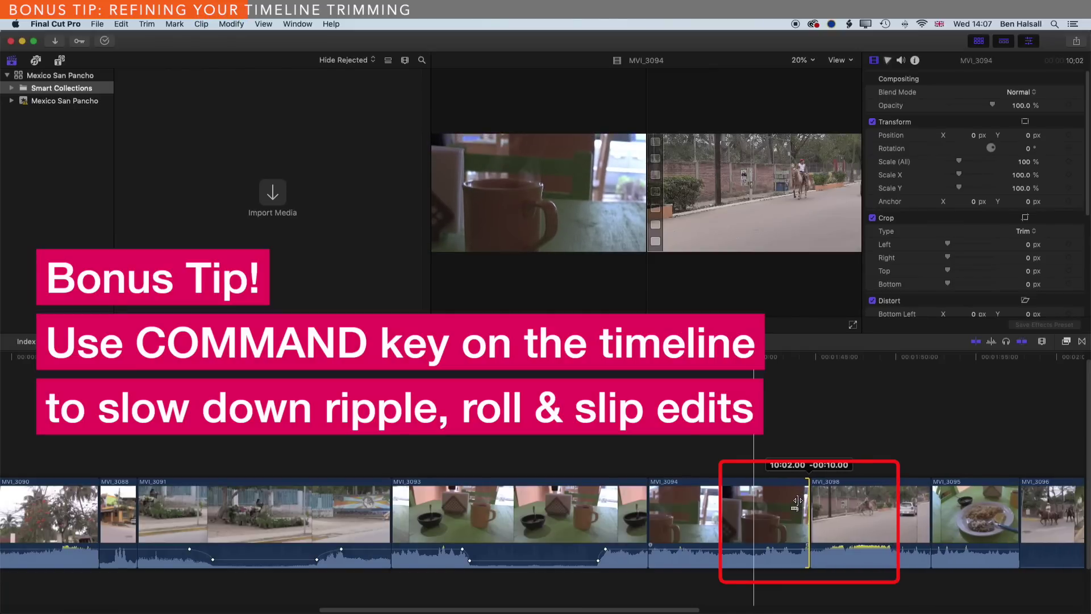
{"action": "left_click_drag", "start_coordinate": [798, 500], "coordinate": [784, 503]}
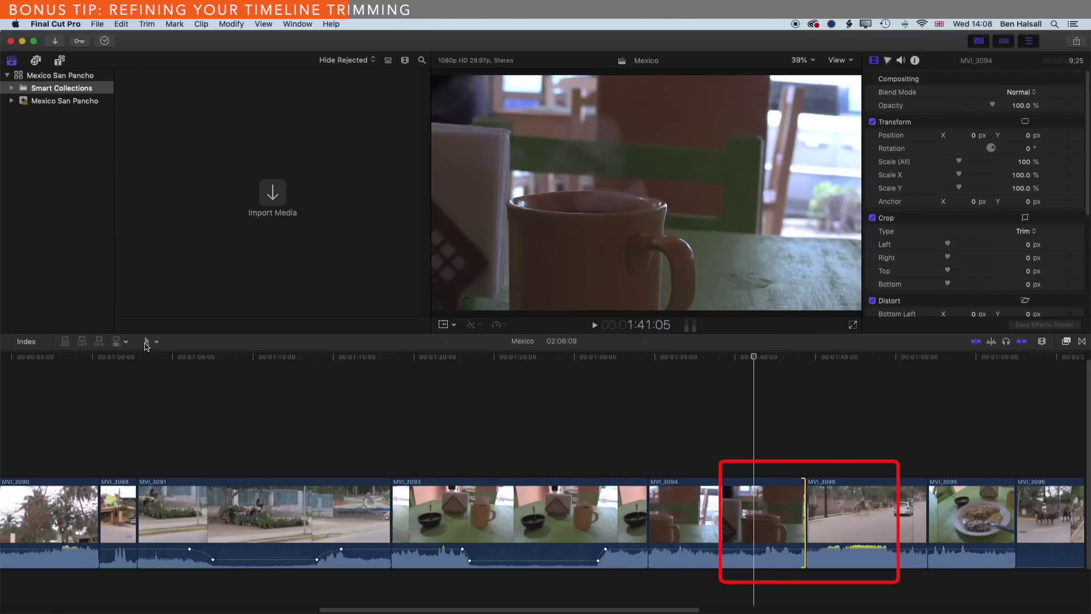
- With the Trim tool, adjust the MVI_3093/3094/3098 edits, shorten MVI_3098, and slip its footage 7 frames
{"action": "left_click", "coordinate": [150, 342]}
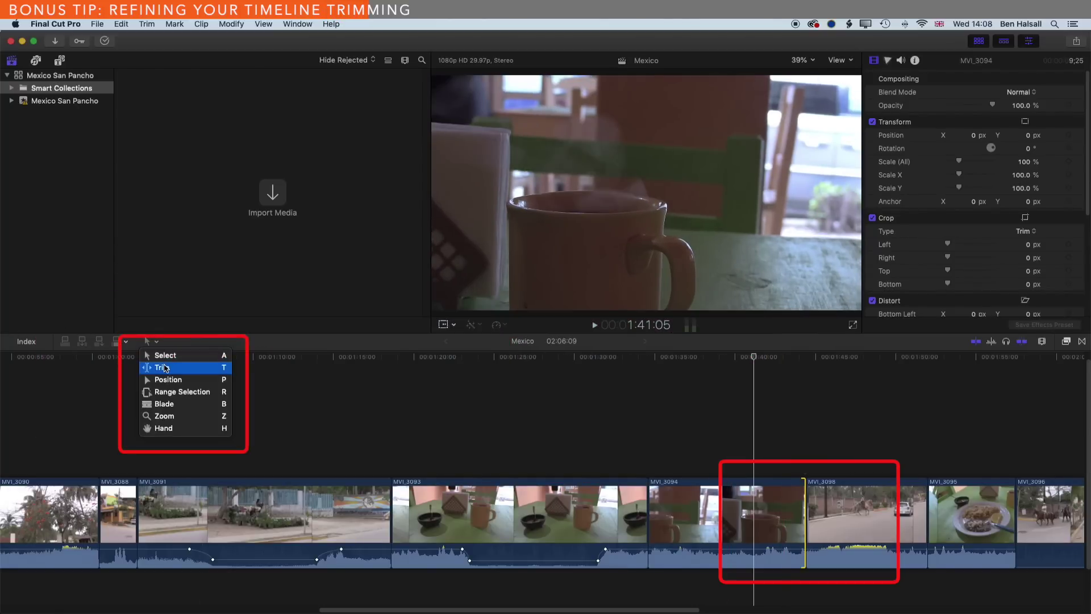
{"action": "left_click", "coordinate": [164, 368]}
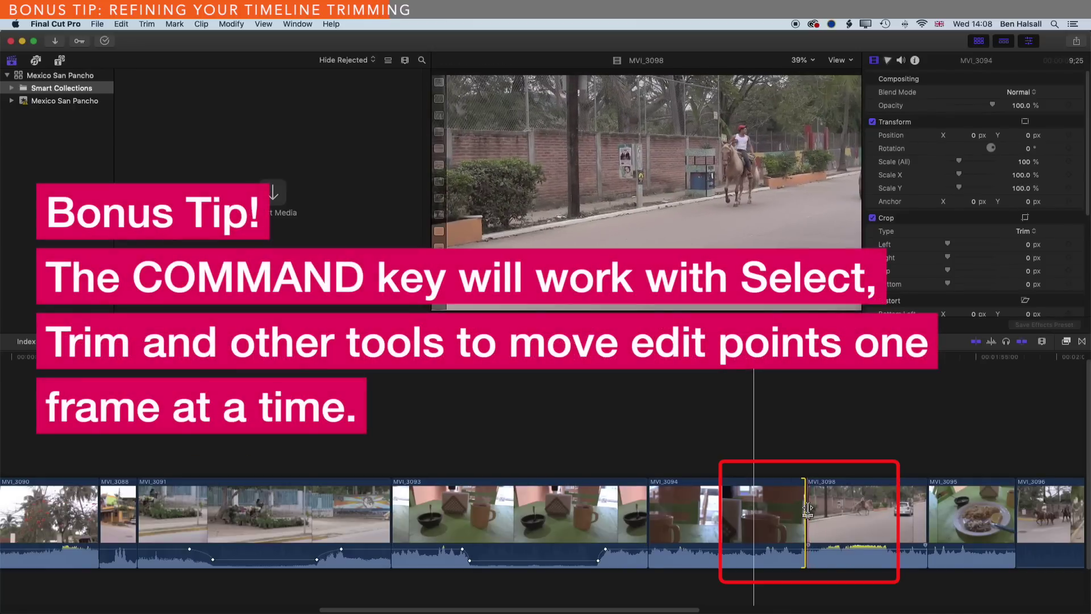
{"action": "mouse_move", "coordinate": [807, 507]}
{"action": "left_mouse_down"}
{"action": "mouse_move", "coordinate": [823, 510]}
{"action": "mouse_move", "coordinate": [791, 510]}
{"action": "left_mouse_up"}
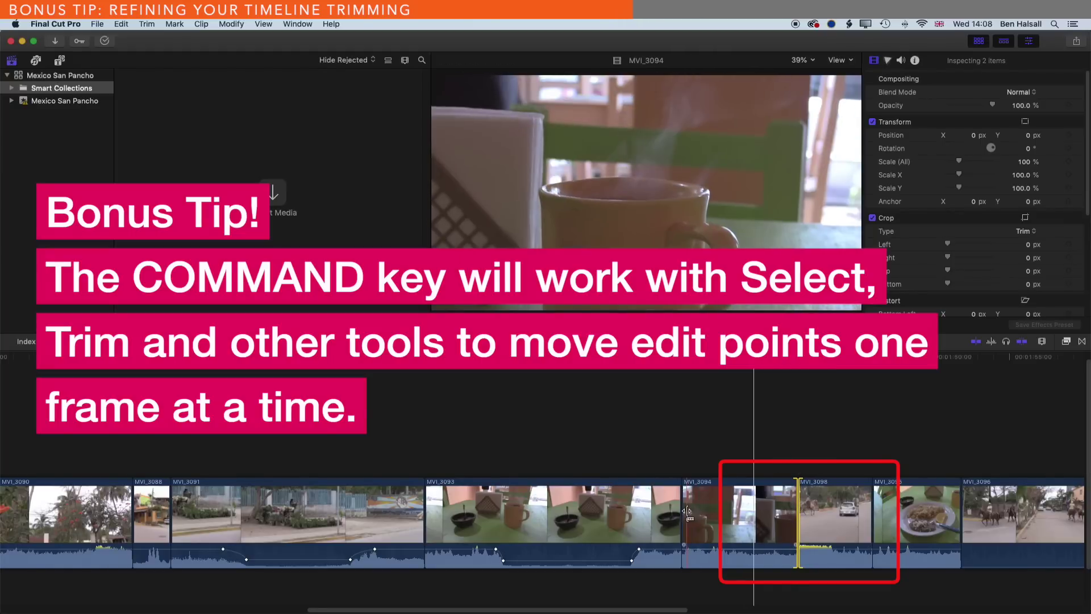
{"action": "left_click_drag", "start_coordinate": [684, 510], "coordinate": [708, 511]}
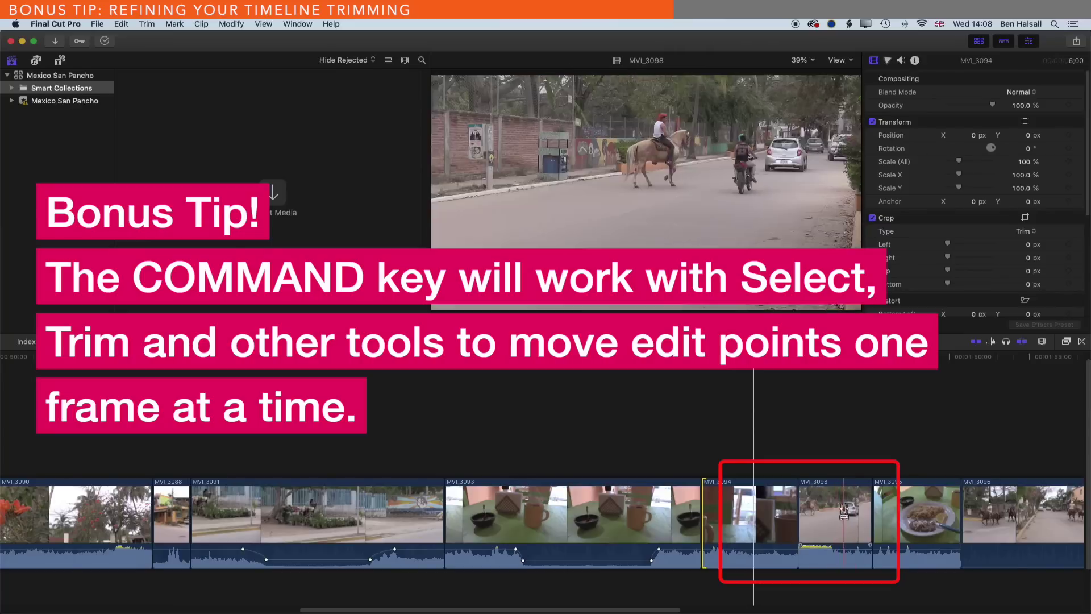
{"action": "left_click_drag", "start_coordinate": [866, 507], "coordinate": [822, 514]}
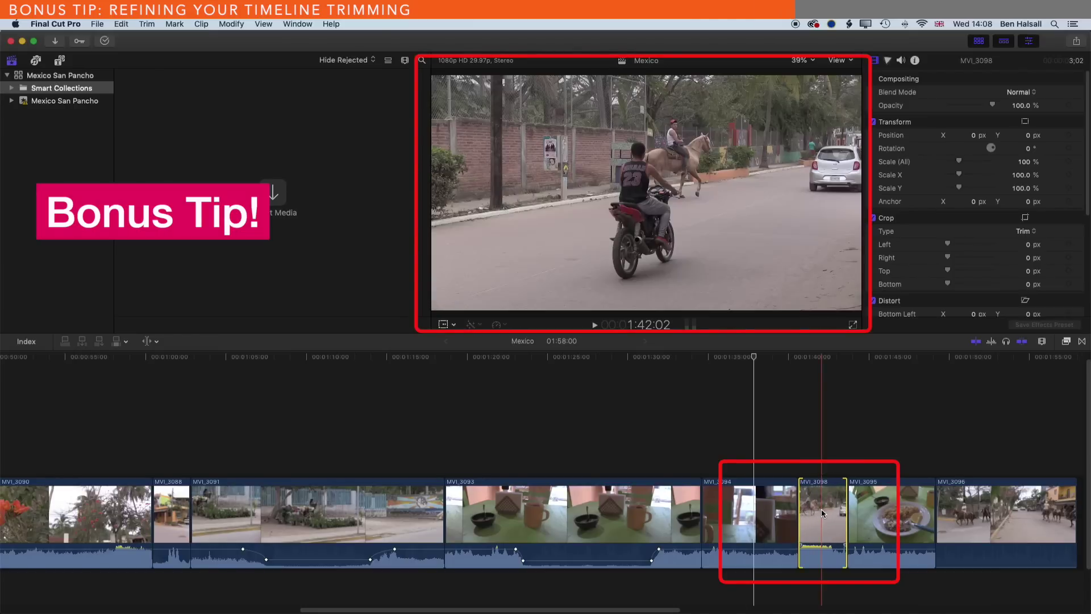
{"action": "mouse_move", "coordinate": [821, 515]}
{"action": "left_mouse_down"}
{"action": "mouse_move", "coordinate": [811, 514]}
{"action": "mouse_move", "coordinate": [836, 515]}
{"action": "left_mouse_up"}
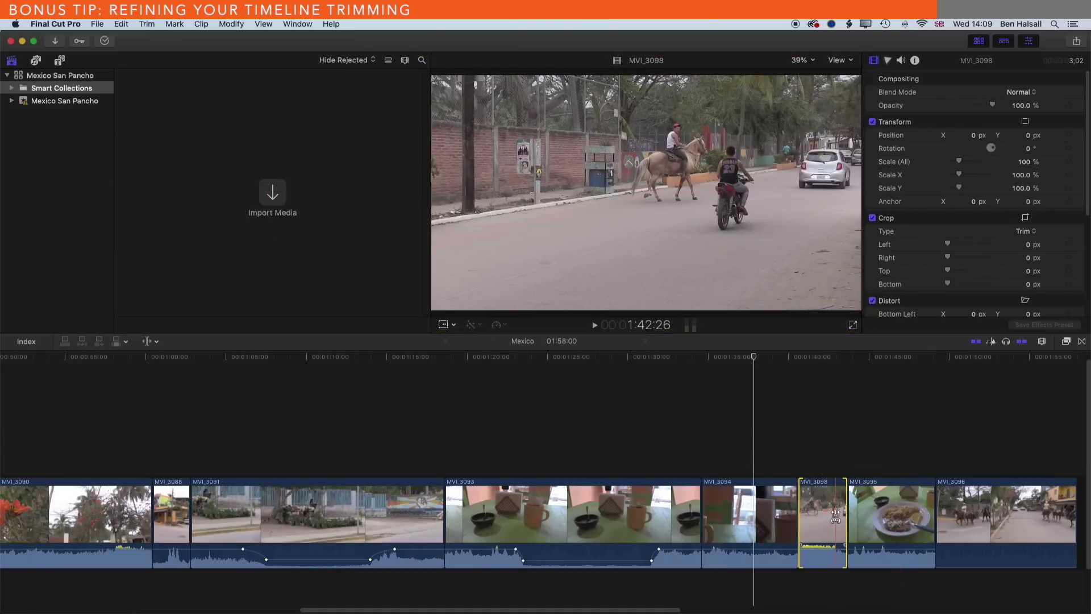